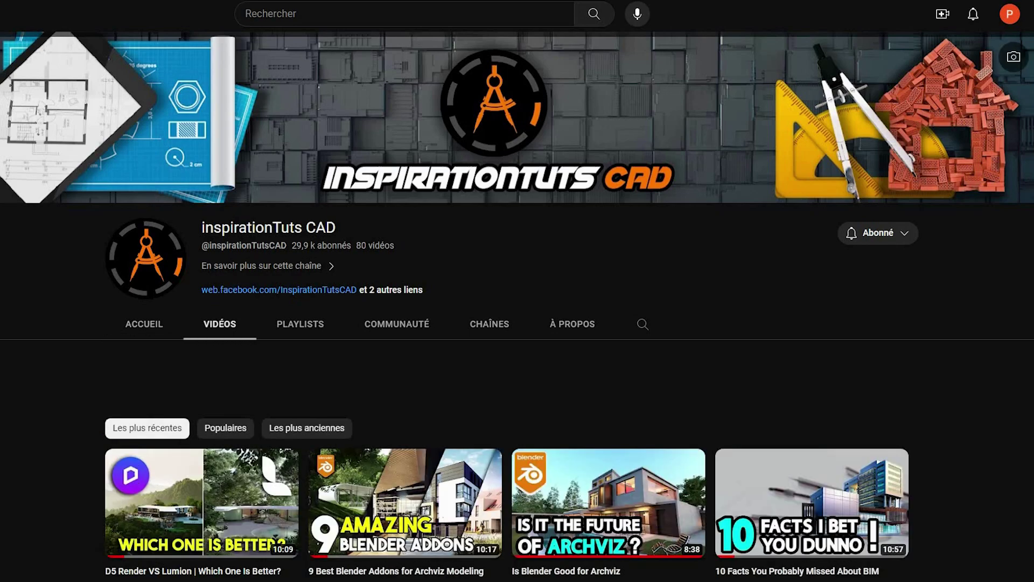
Step: Scroll down the channel's Videos tab five times to load its older uploads
{"action": "scroll", "coordinate": [517, 324], "scroll_direction": "down", "scroll_amount": 7}
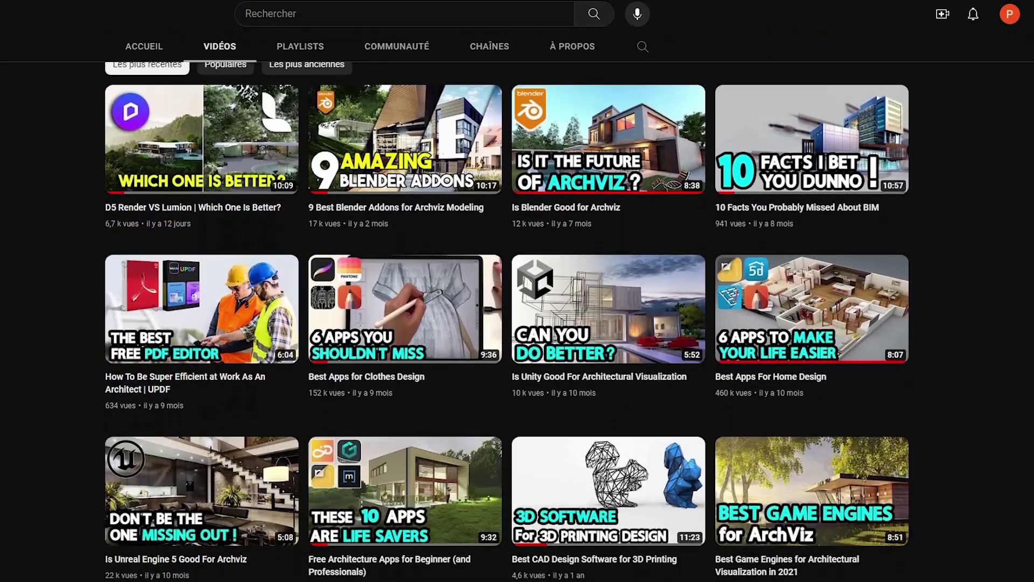
{"action": "scroll", "coordinate": [517, 323], "scroll_direction": "down", "scroll_amount": 10}
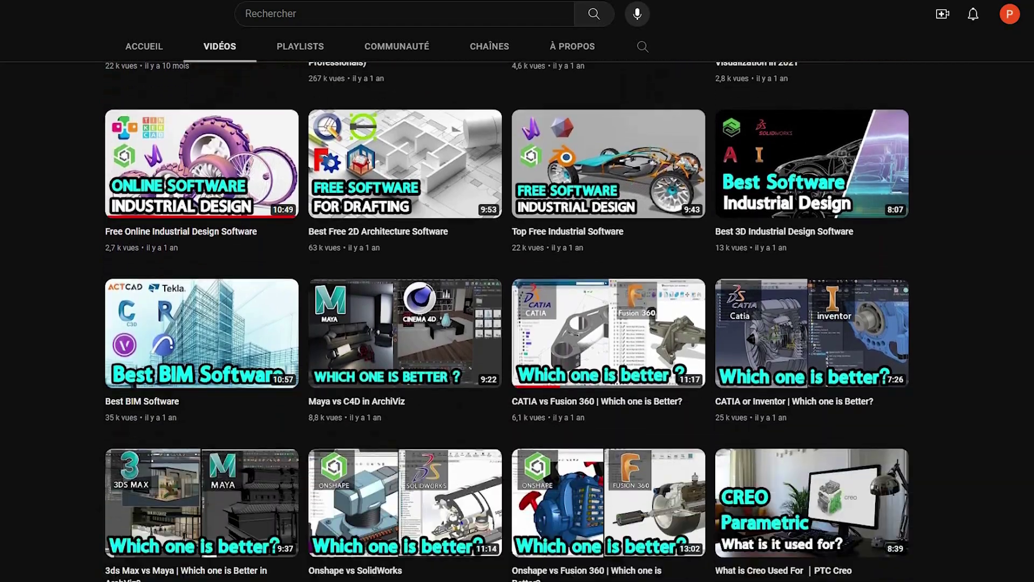
{"action": "scroll", "coordinate": [517, 323], "scroll_direction": "down", "scroll_amount": 12}
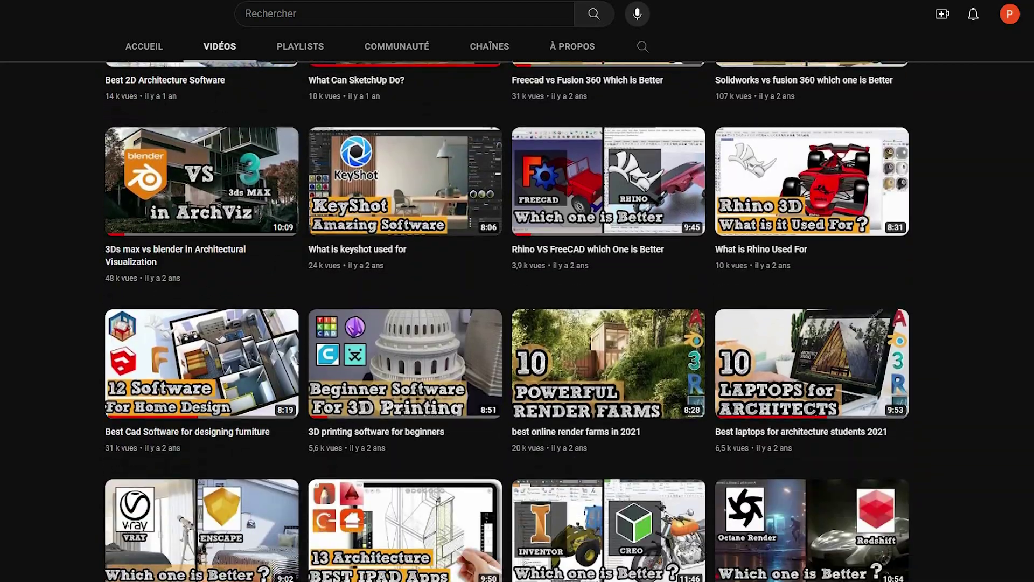
{"action": "scroll", "coordinate": [517, 323], "scroll_direction": "down", "scroll_amount": 18}
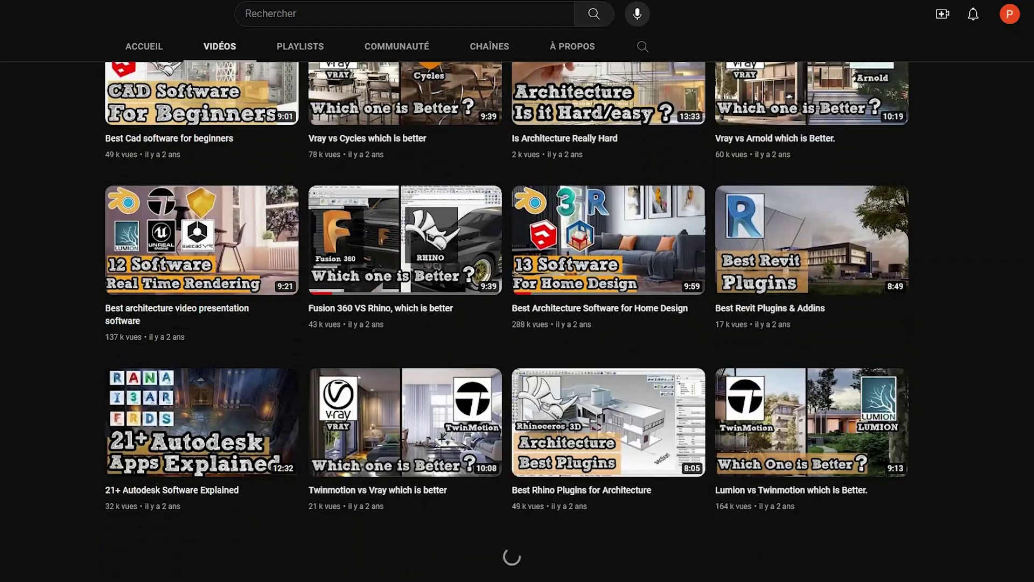
{"action": "scroll", "coordinate": [517, 323], "scroll_direction": "down", "scroll_amount": 12}
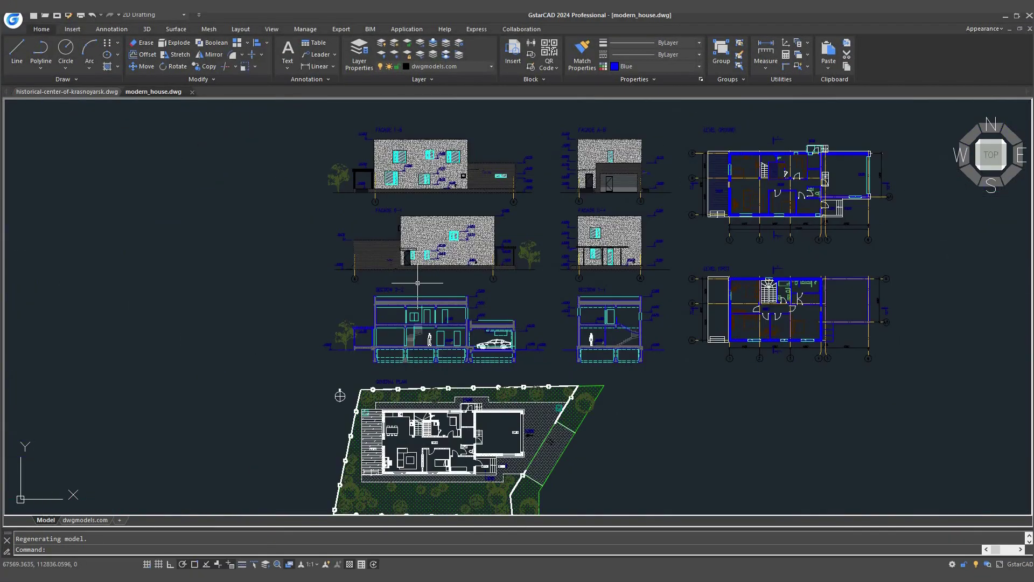
{"action": "scroll", "coordinate": [449, 338], "scroll_direction": "up", "scroll_amount": 8}
Step: Make the facade's herringbone hatch blue in Hatch Edit
{"action": "double_click", "coordinate": [627, 301]}
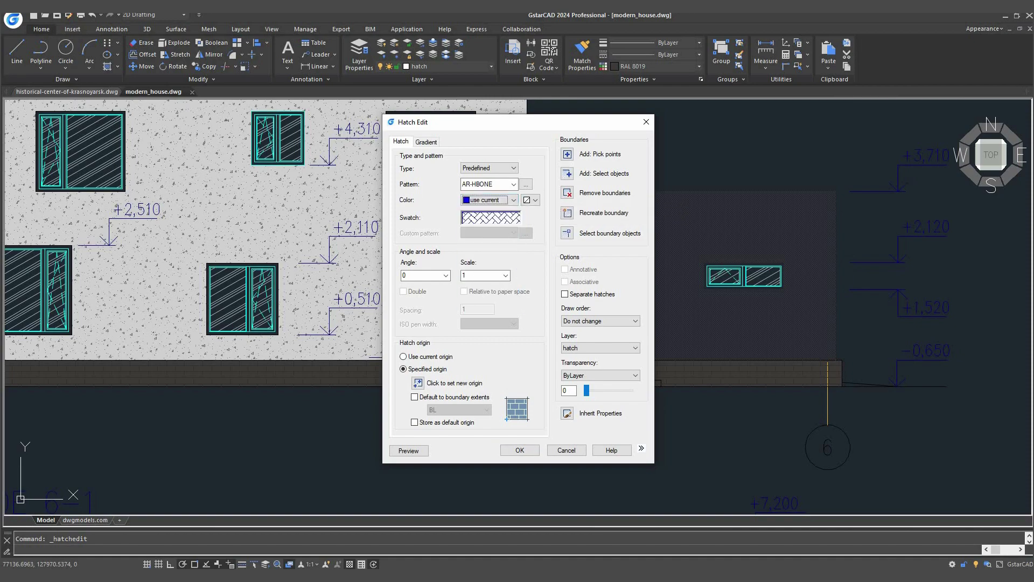
{"action": "key", "text": "Return"}
Step: Zoom around the house drawing and start a selection window near the door
{"action": "scroll", "coordinate": [664, 272], "scroll_direction": "up", "scroll_amount": 4}
{"action": "scroll", "coordinate": [664, 273], "scroll_direction": "down", "scroll_amount": 8}
{"action": "scroll", "coordinate": [797, 293], "scroll_direction": "up", "scroll_amount": 6}
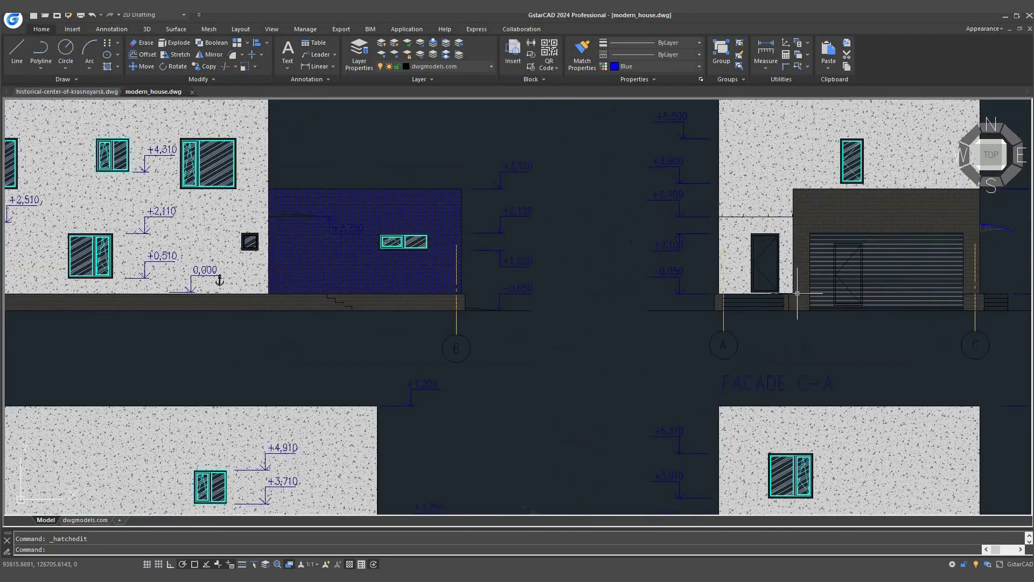
{"action": "scroll", "coordinate": [770, 264], "scroll_direction": "up", "scroll_amount": 4}
{"action": "left_click", "coordinate": [779, 267]}
{"action": "scroll", "coordinate": [531, 330], "scroll_direction": "down", "scroll_amount": 8}
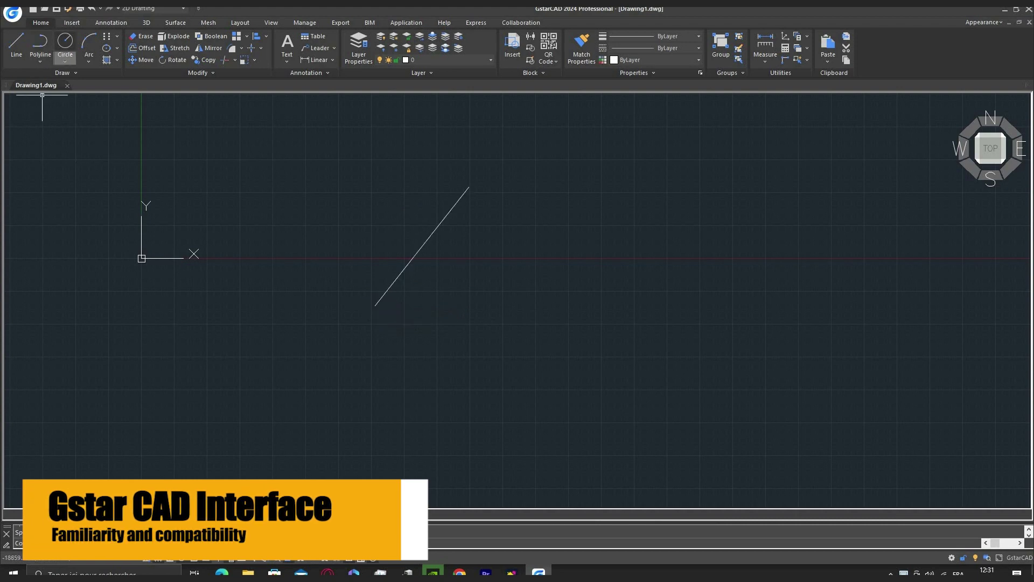
Step: Draw a circle centred beside the diagonal line so it touches the line
{"action": "left_click", "coordinate": [65, 45]}
{"action": "left_click", "coordinate": [368, 198]}
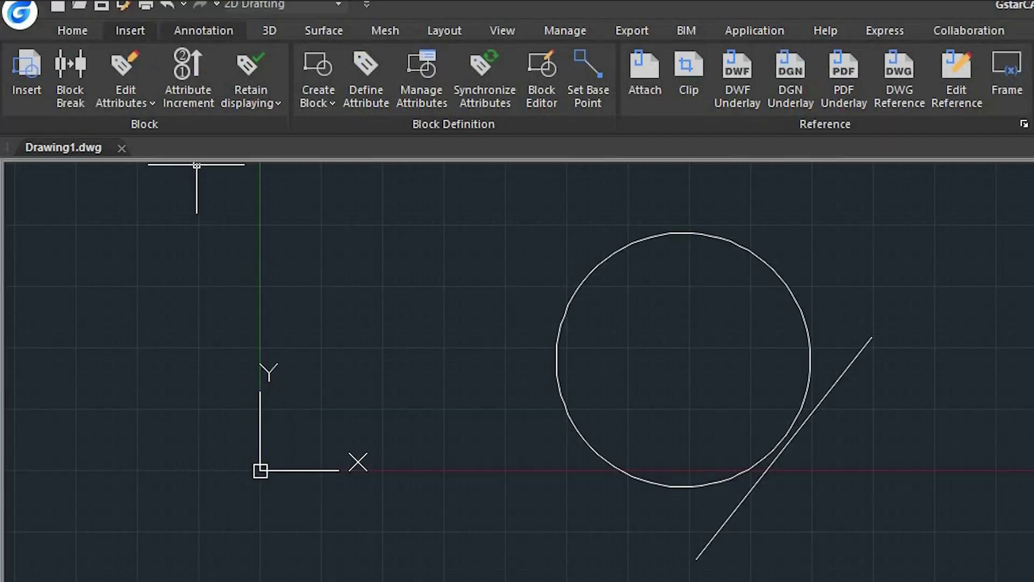
{"action": "scroll", "coordinate": [517, 81], "scroll_direction": "down", "scroll_amount": 2}
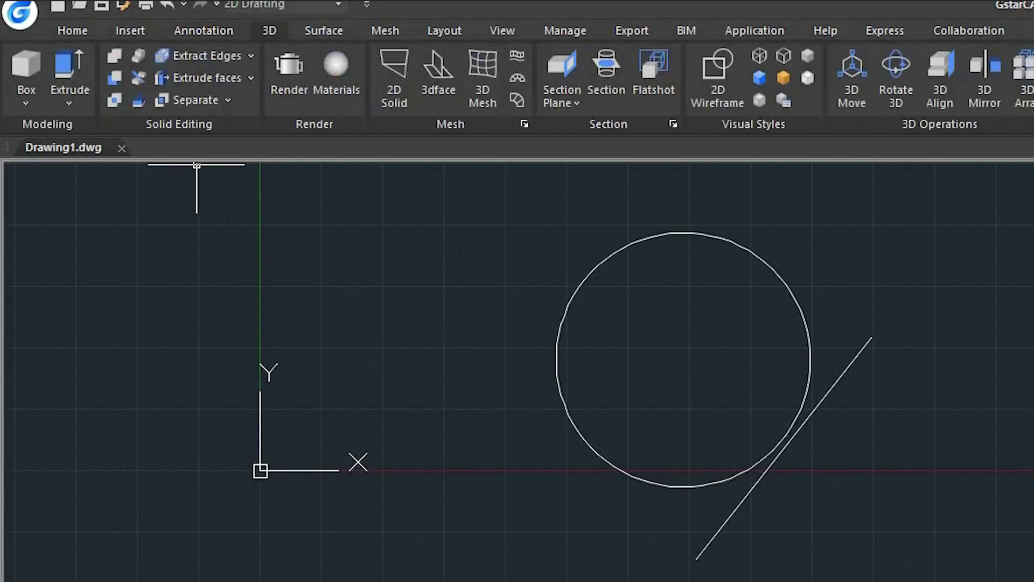
{"action": "scroll", "coordinate": [517, 81], "scroll_direction": "down", "scroll_amount": 2}
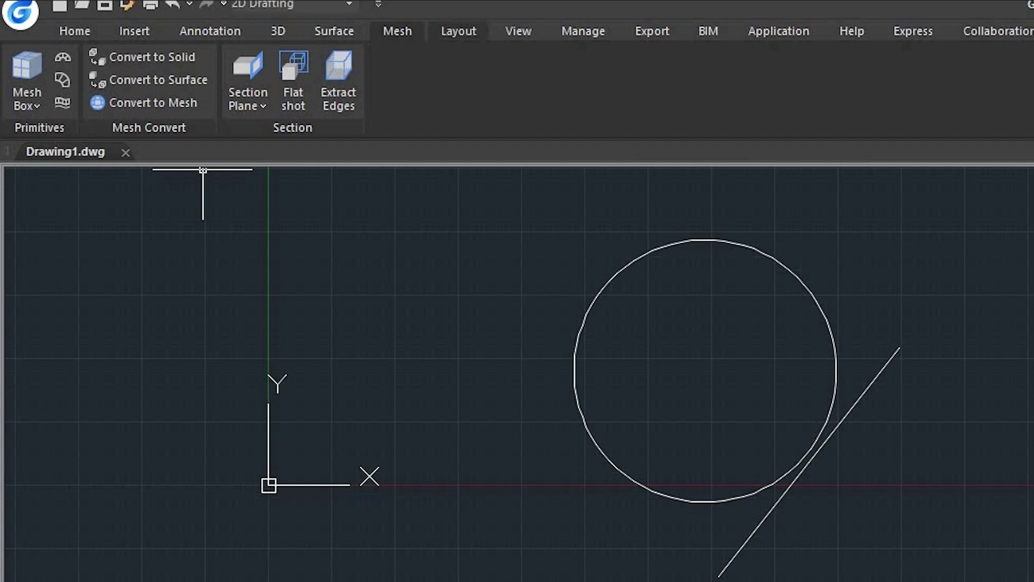
{"action": "scroll", "coordinate": [517, 81], "scroll_direction": "down", "scroll_amount": 1}
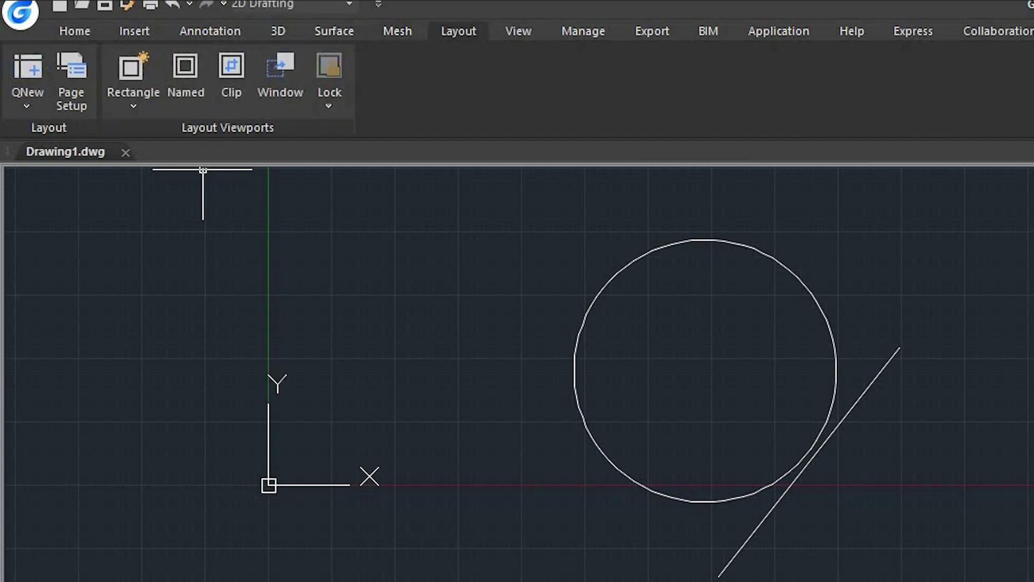
{"action": "scroll", "coordinate": [517, 81], "scroll_direction": "down", "scroll_amount": 1}
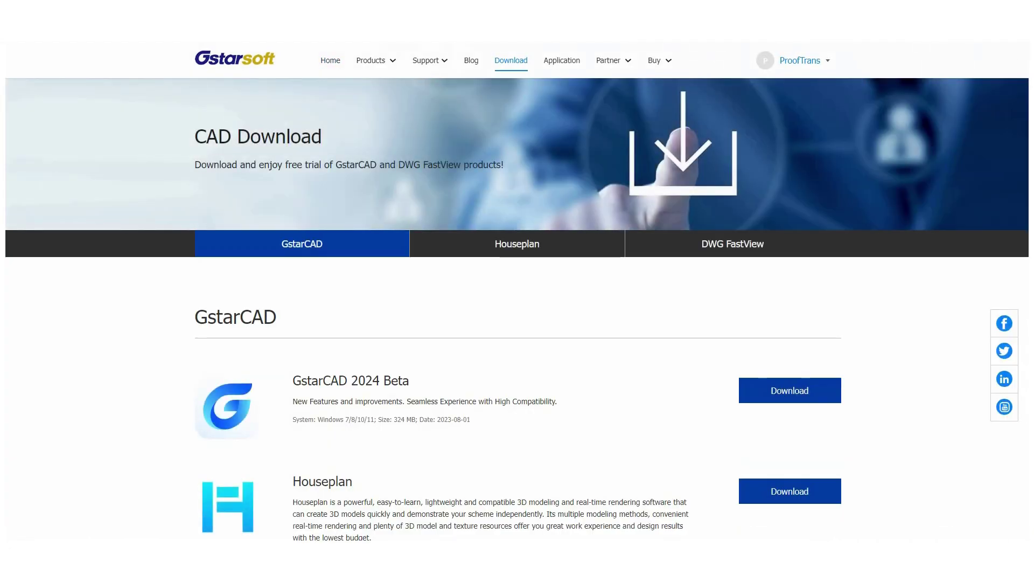
{"action": "scroll", "coordinate": [517, 310], "scroll_direction": "down", "scroll_amount": 10}
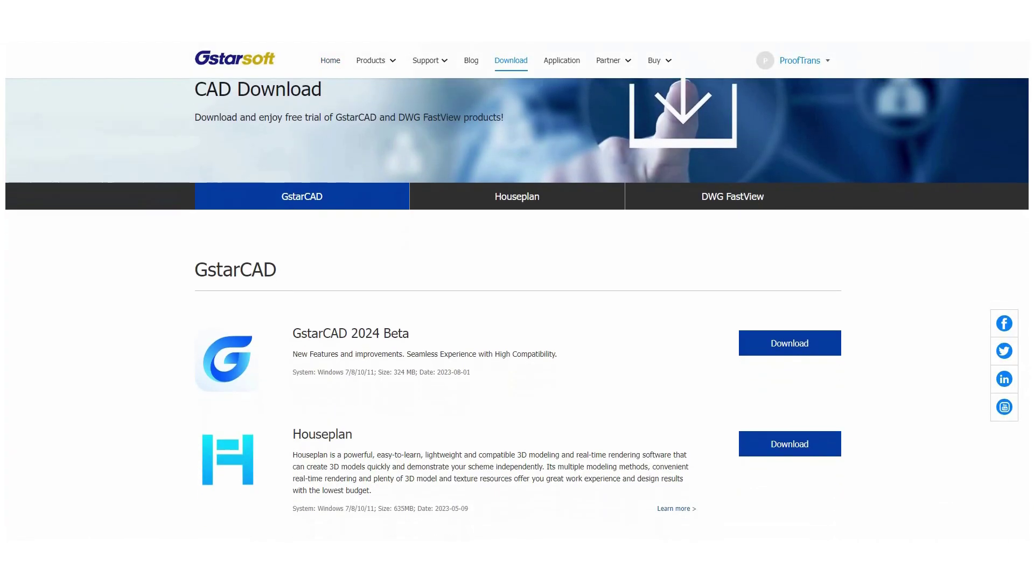
{"action": "scroll", "coordinate": [517, 318], "scroll_direction": "down", "scroll_amount": 12}
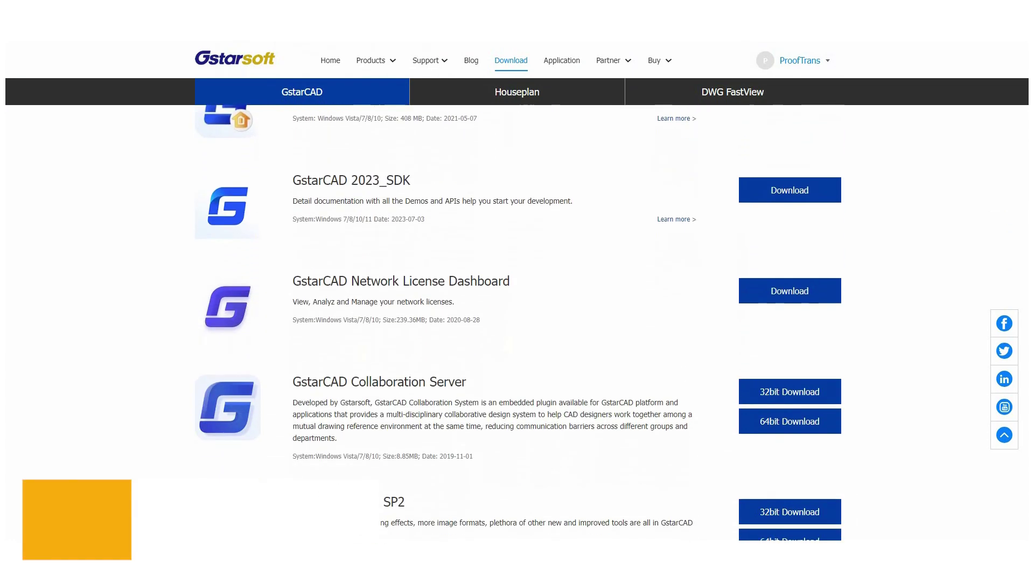
{"action": "scroll", "coordinate": [516, 317], "scroll_direction": "down", "scroll_amount": 15}
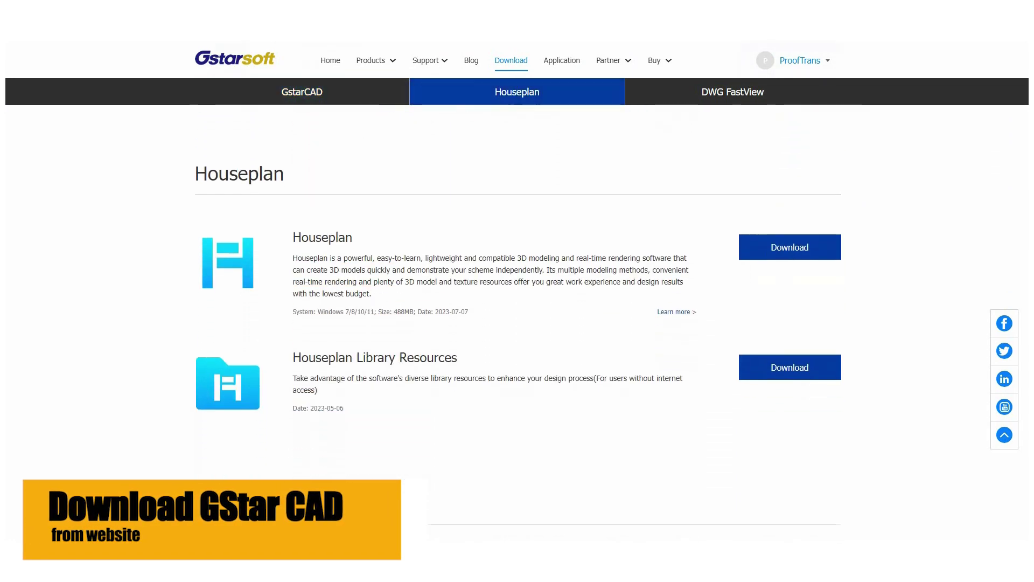
{"action": "scroll", "coordinate": [517, 318], "scroll_direction": "down", "scroll_amount": 4}
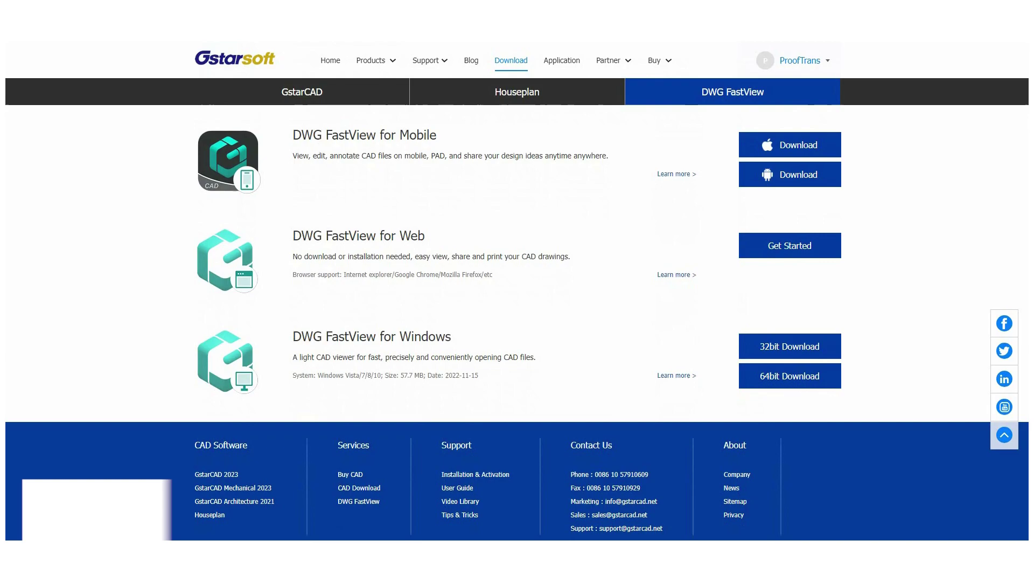
{"action": "scroll", "coordinate": [517, 318], "scroll_direction": "up", "scroll_amount": 20}
{"action": "scroll", "coordinate": [517, 318], "scroll_direction": "up", "scroll_amount": 10}
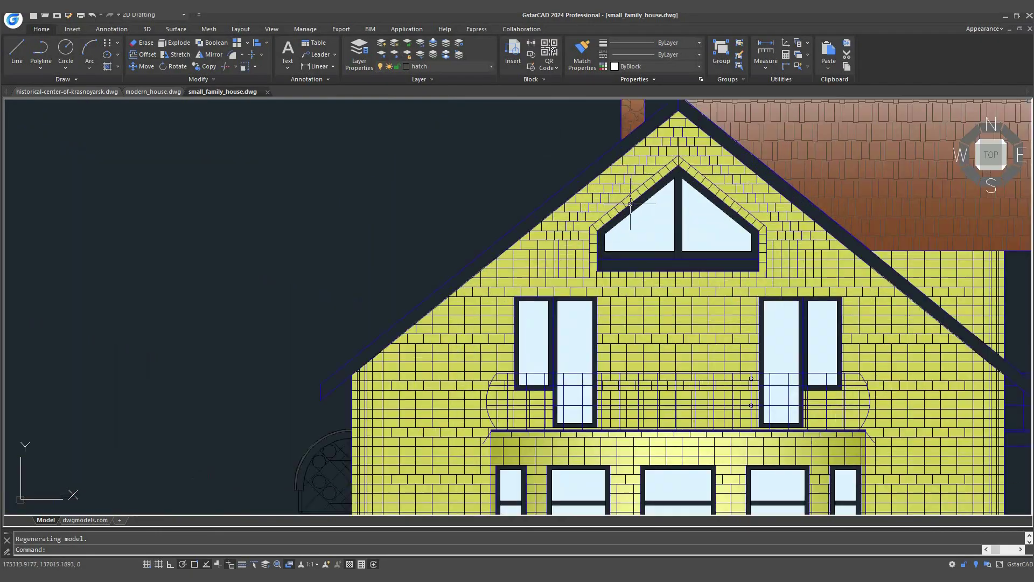
Step: Zoom to a front window and confirm its glass hatch keeps the SOLID pattern
{"action": "scroll", "coordinate": [516, 414], "scroll_direction": "down", "scroll_amount": 10}
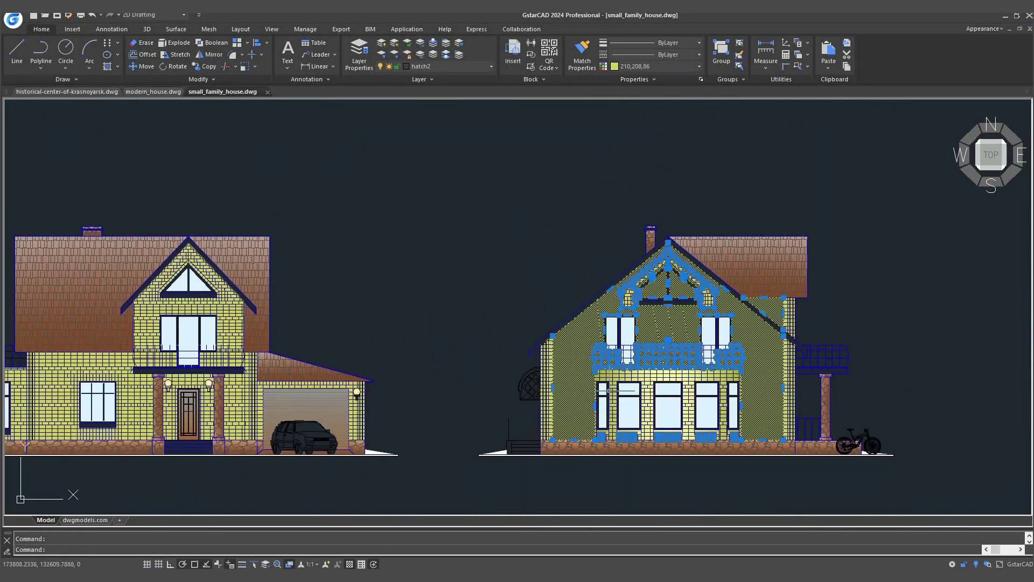
{"action": "scroll", "coordinate": [531, 323], "scroll_direction": "up", "scroll_amount": 10}
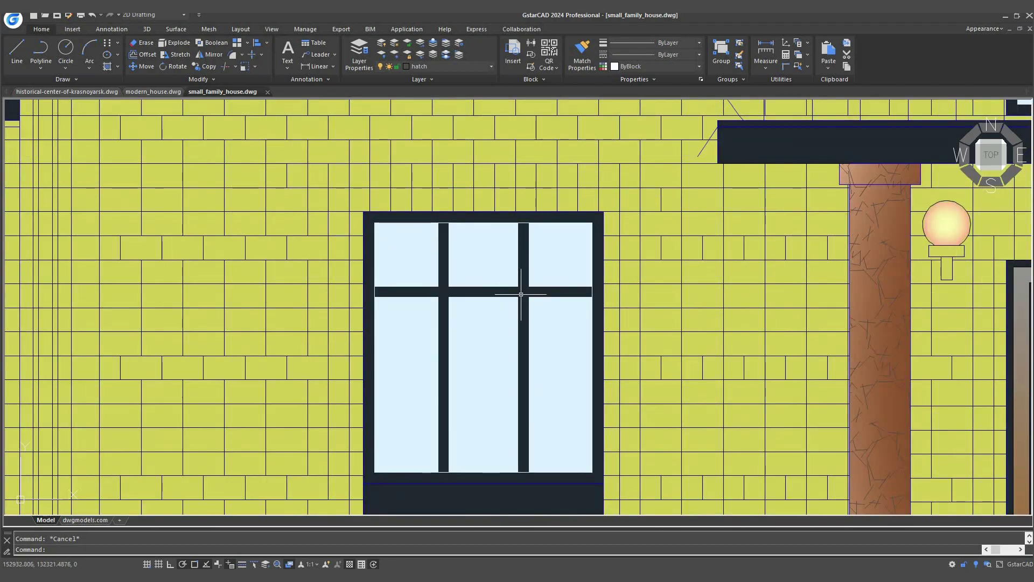
{"action": "double_click", "coordinate": [434, 278]}
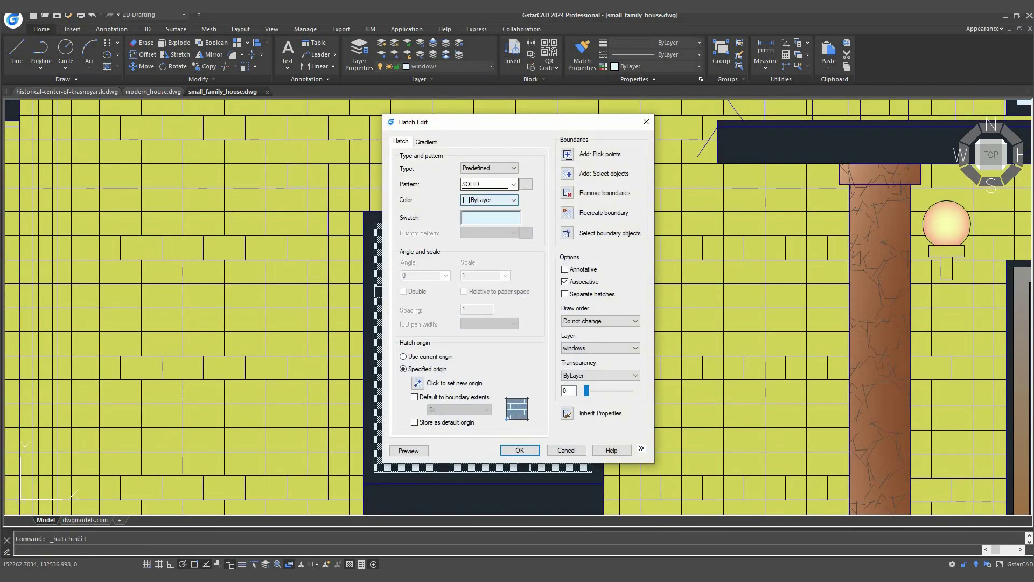
{"action": "left_click", "coordinate": [519, 449]}
{"action": "scroll", "coordinate": [496, 422], "scroll_direction": "down", "scroll_amount": 10}
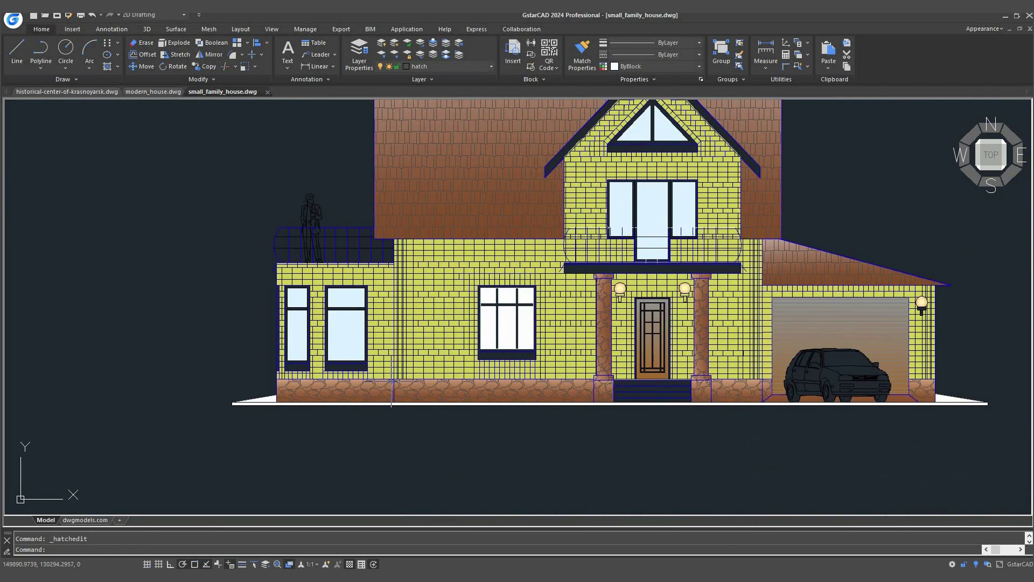
{"action": "scroll", "coordinate": [600, 411], "scroll_direction": "up", "scroll_amount": 5}
{"action": "scroll", "coordinate": [600, 411], "scroll_direction": "down", "scroll_amount": 7}
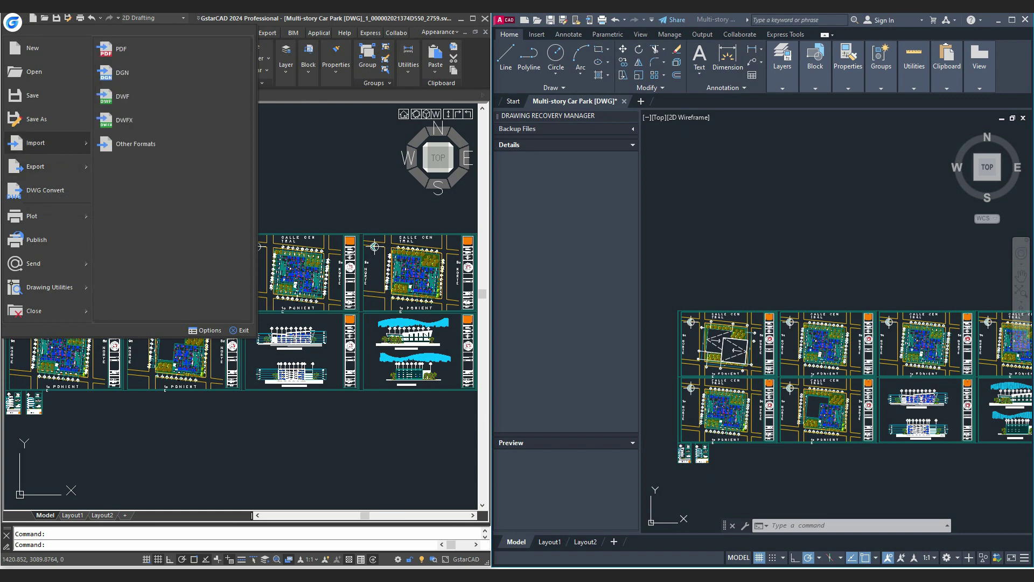
Step: Open GstarCAD's Export dialog and review the available export file types
{"action": "left_click", "coordinate": [13, 22]}
{"action": "left_click", "coordinate": [13, 22]}
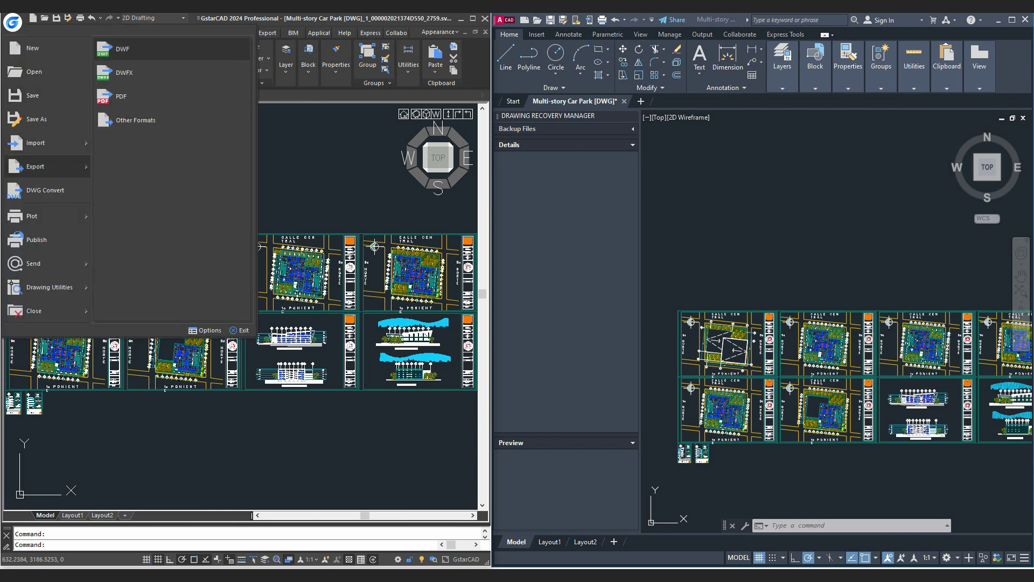
{"action": "left_click", "coordinate": [135, 119]}
{"action": "left_click", "coordinate": [402, 416]}
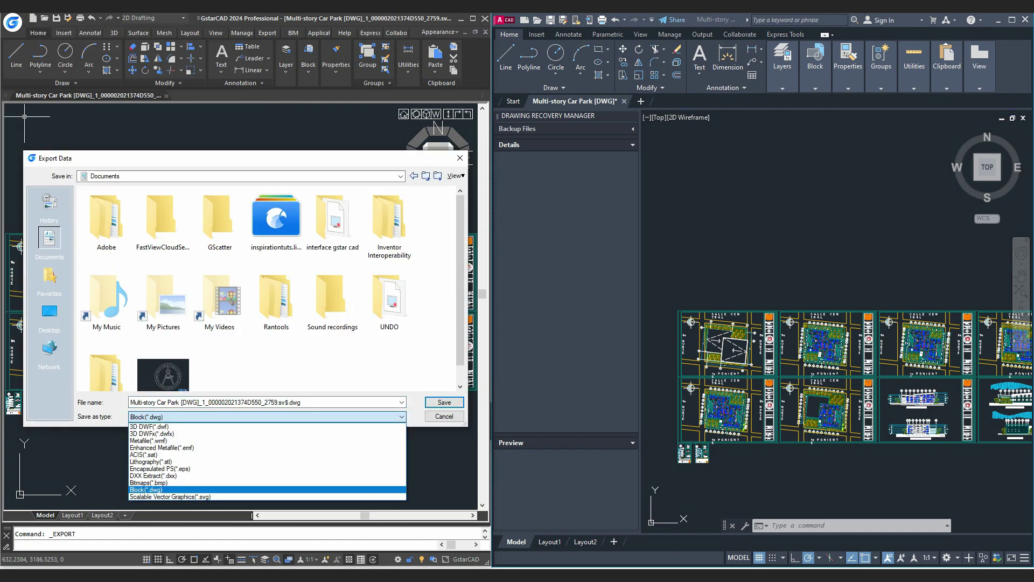
{"action": "key", "text": "Escape"}
Step: Export the car park drawing from AutoCAD as a DWF file
{"action": "left_click", "coordinate": [506, 20]}
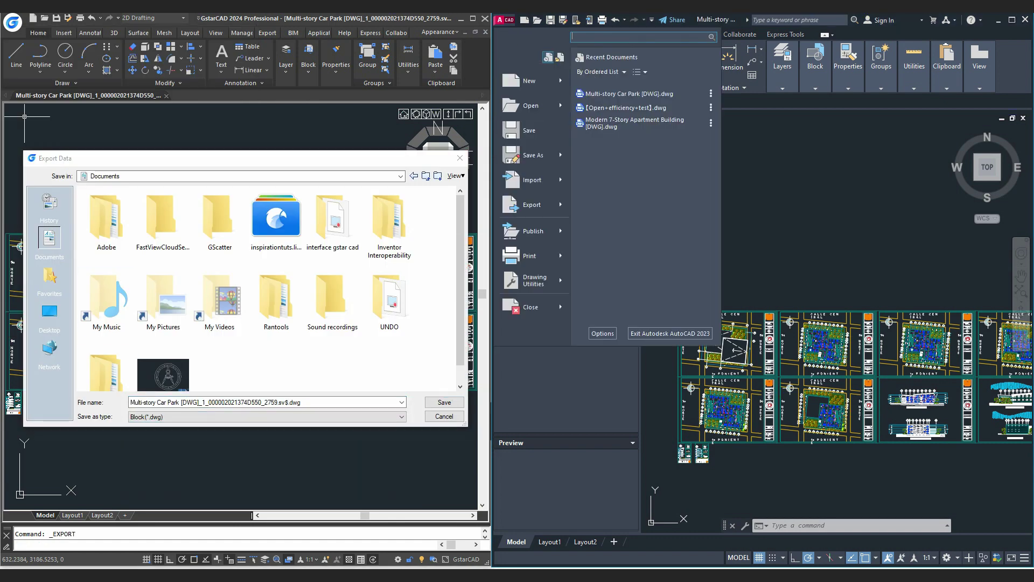
{"action": "mouse_move", "coordinate": [533, 205]}
{"action": "left_click", "coordinate": [607, 81]}
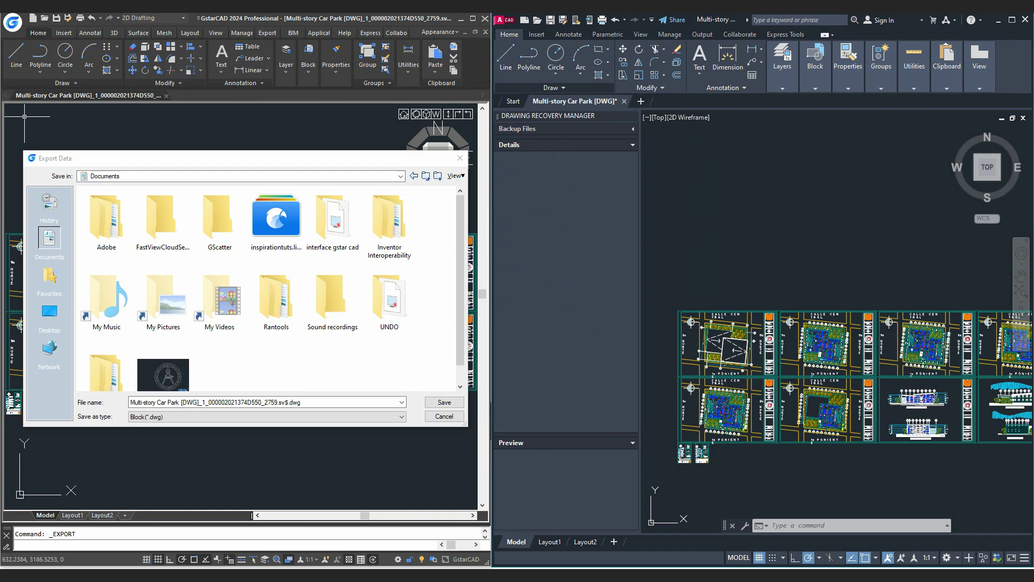
{"action": "left_click", "coordinate": [921, 388]}
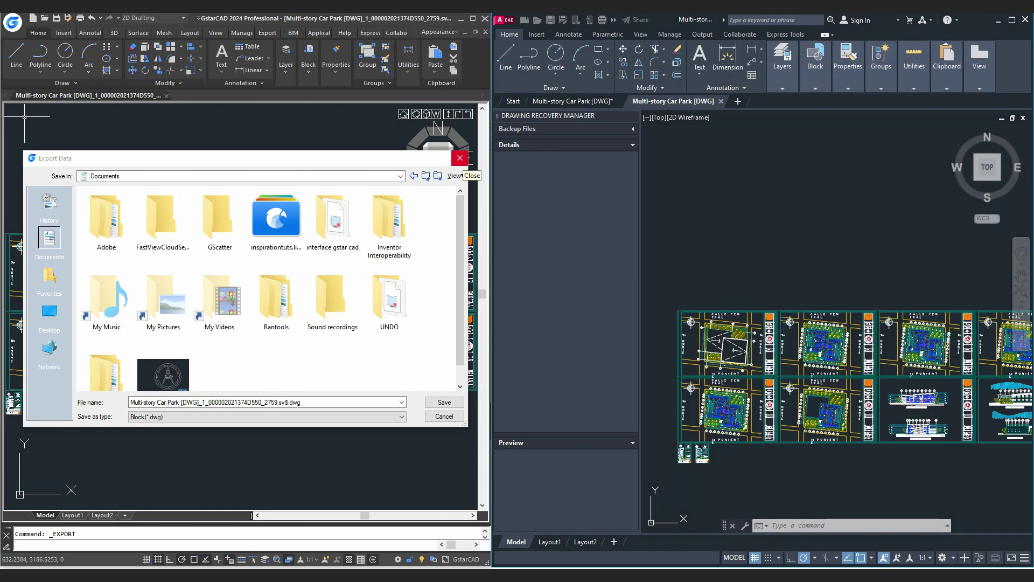
Step: Close the export window and export the car park drawing to DWF in GstarCAD
{"action": "left_click", "coordinate": [459, 157]}
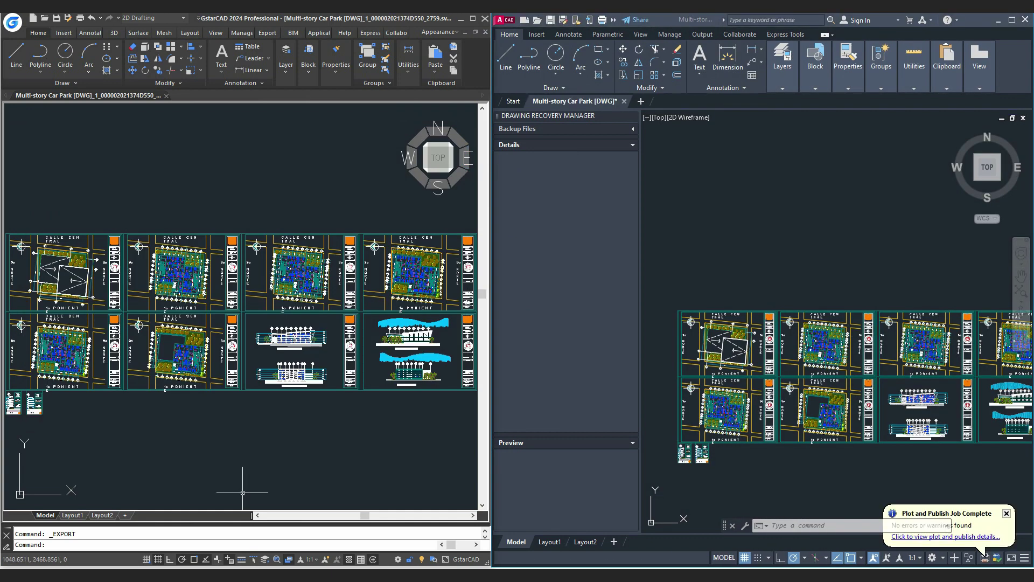
{"action": "left_click", "coordinate": [12, 22]}
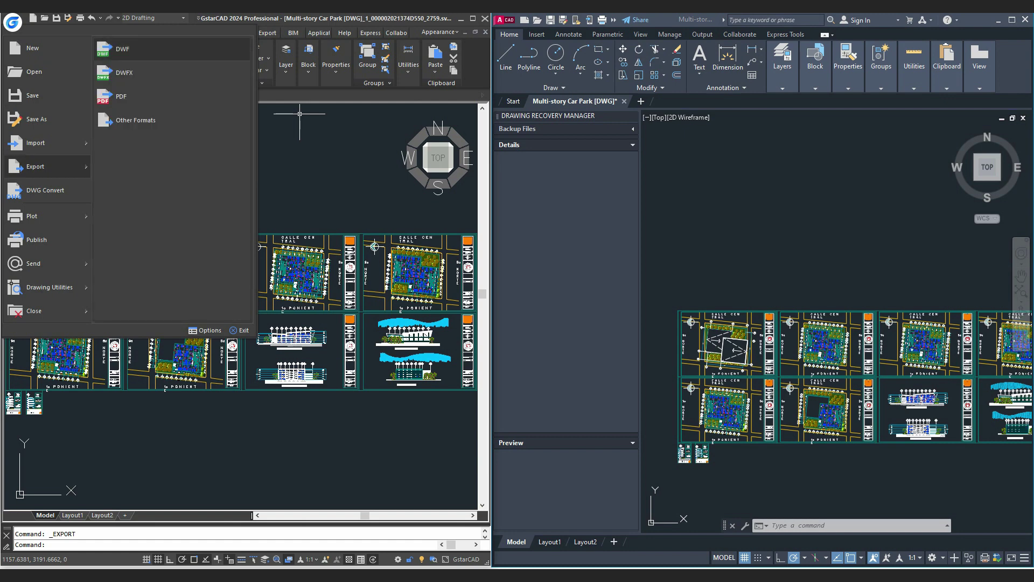
{"action": "left_click", "coordinate": [123, 49]}
{"action": "key", "text": "Escape"}
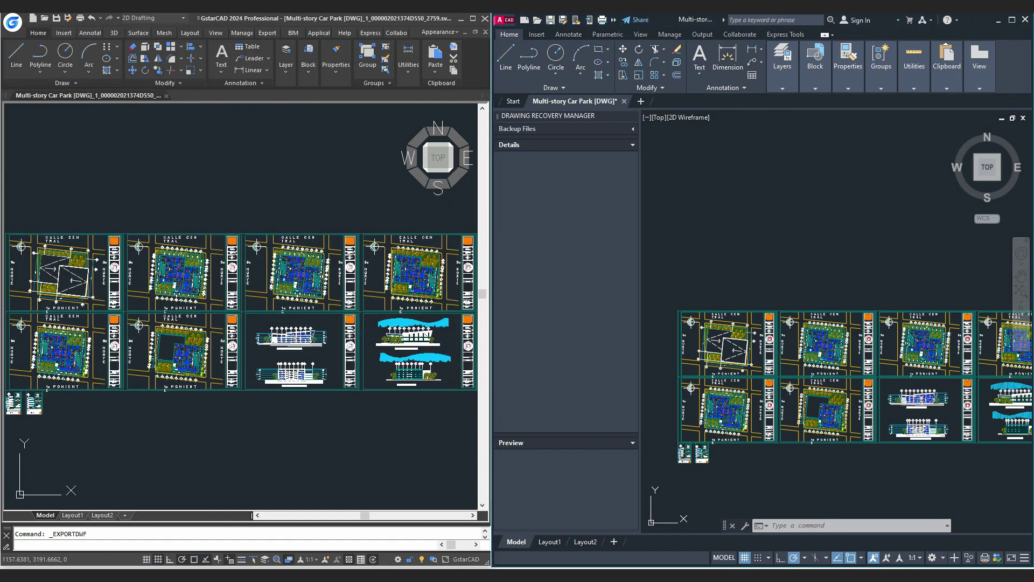
Step: Export the drawing to DWF again in AutoCAD, replacing the existing file
{"action": "left_click", "coordinate": [504, 19]}
{"action": "left_click", "coordinate": [611, 86]}
{"action": "key", "text": "Return"}
{"action": "left_click", "coordinate": [785, 318]}
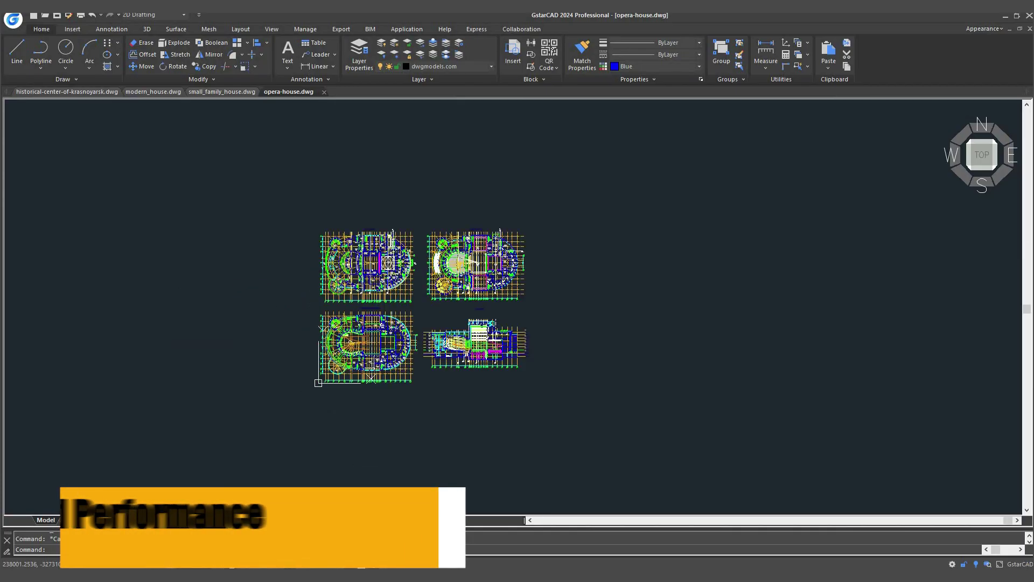
Step: Copy the lower-right elevation twice, placing copies at the upper right and lower right
{"action": "scroll", "coordinate": [295, 341], "scroll_direction": "up", "scroll_amount": 2}
{"action": "left_click", "coordinate": [720, 427]}
{"action": "left_click", "coordinate": [495, 301]}
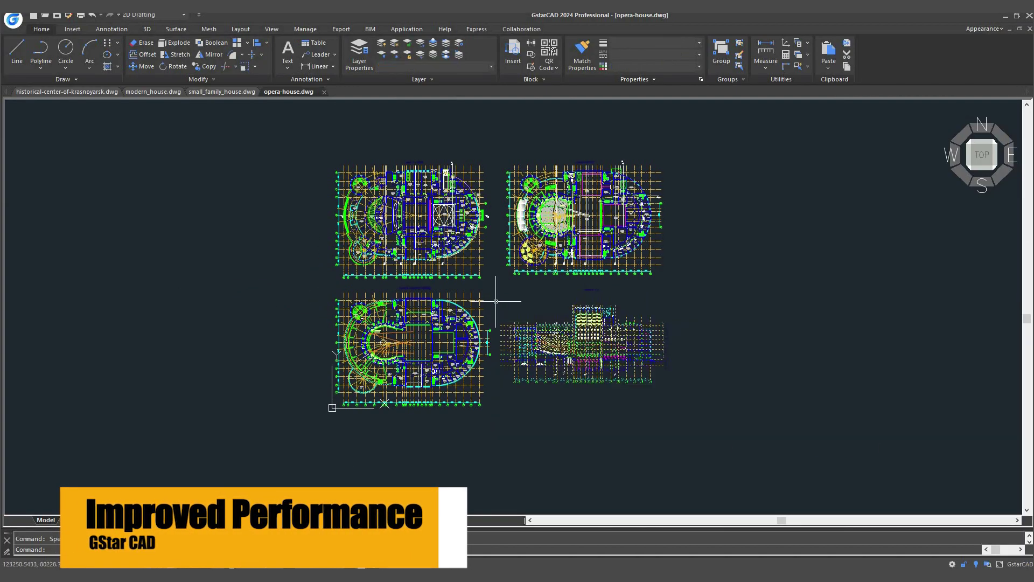
{"action": "right_click", "coordinate": [534, 357]}
{"action": "left_click", "coordinate": [551, 367]}
{"action": "left_click", "coordinate": [584, 347]}
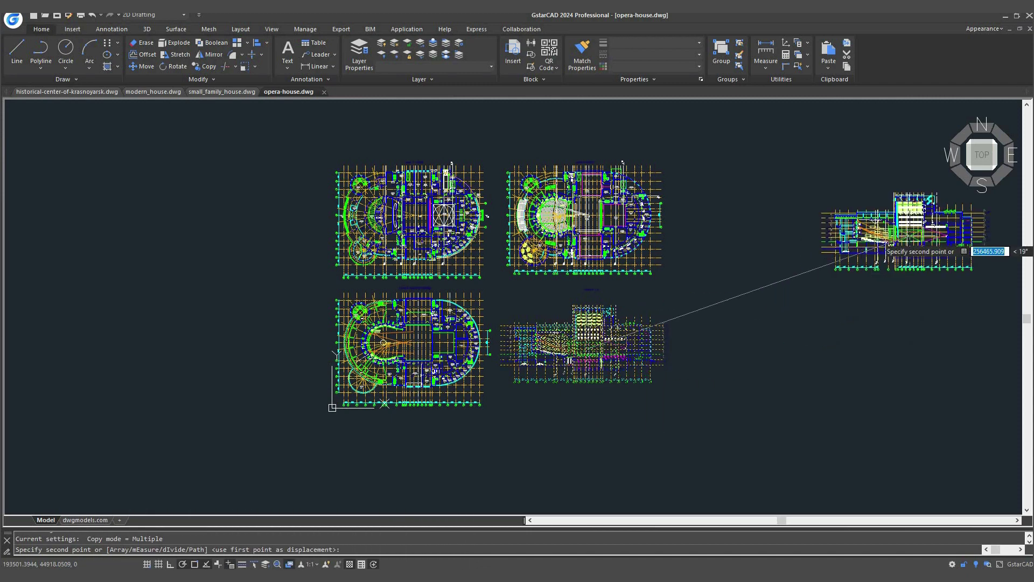
{"action": "left_click", "coordinate": [832, 254]}
{"action": "left_click", "coordinate": [861, 379]}
{"action": "key", "text": "Escape"}
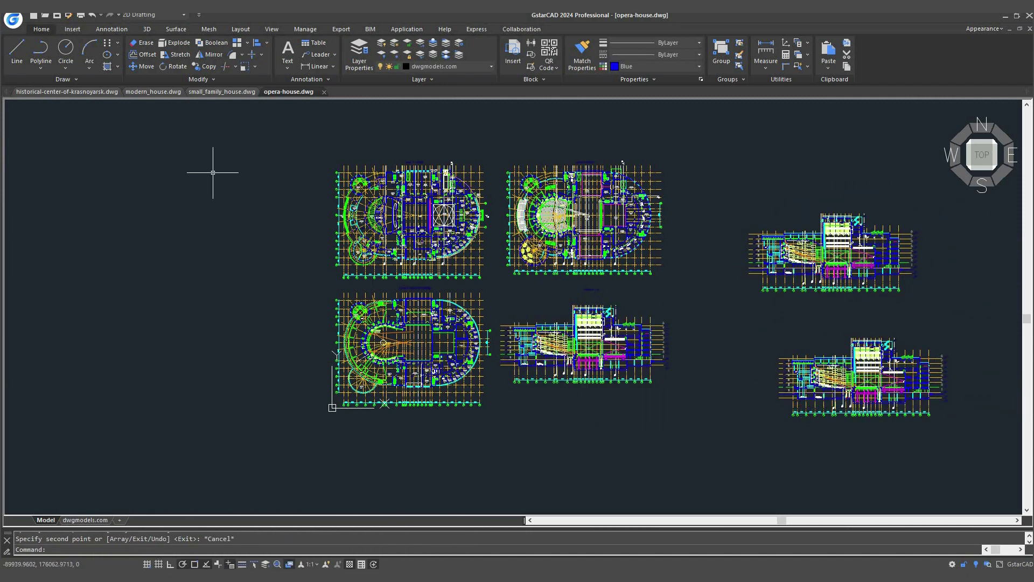
Step: Save the opera-house drawing under a new name in AutoCAD 2018 DWG format
{"action": "key", "text": "ctrl+shift+s"}
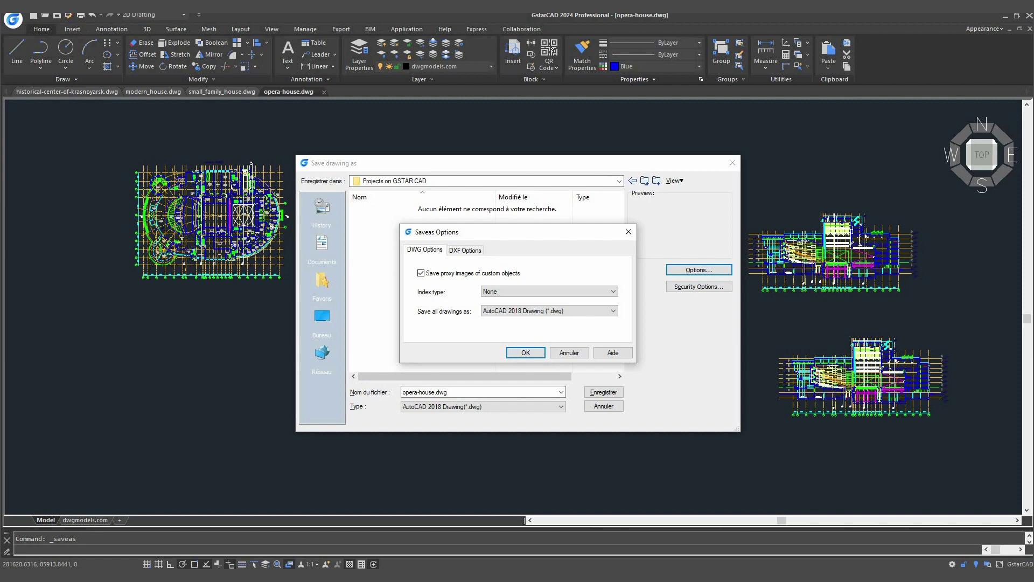
{"action": "left_click", "coordinate": [628, 231]}
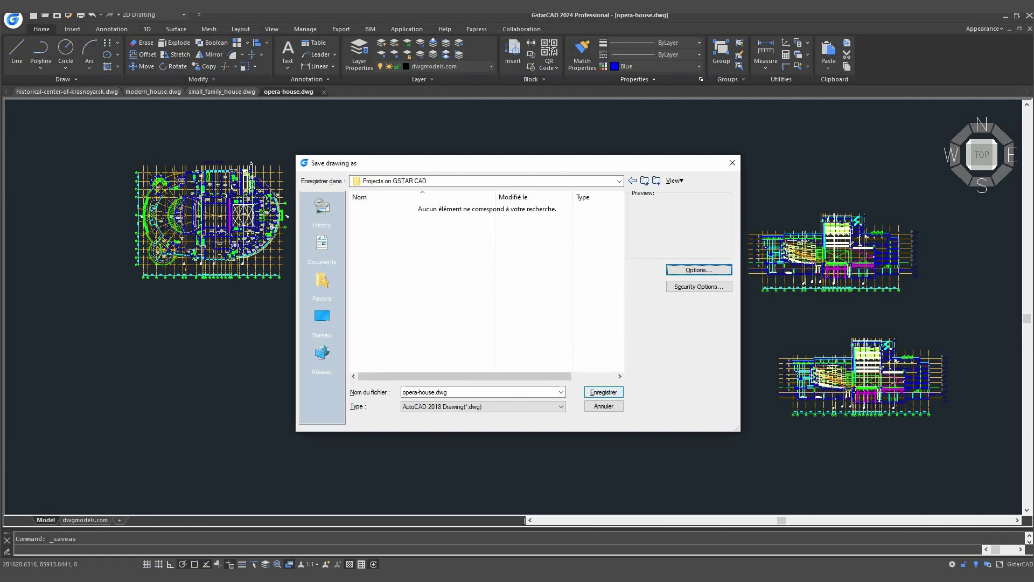
{"action": "key", "text": "Return"}
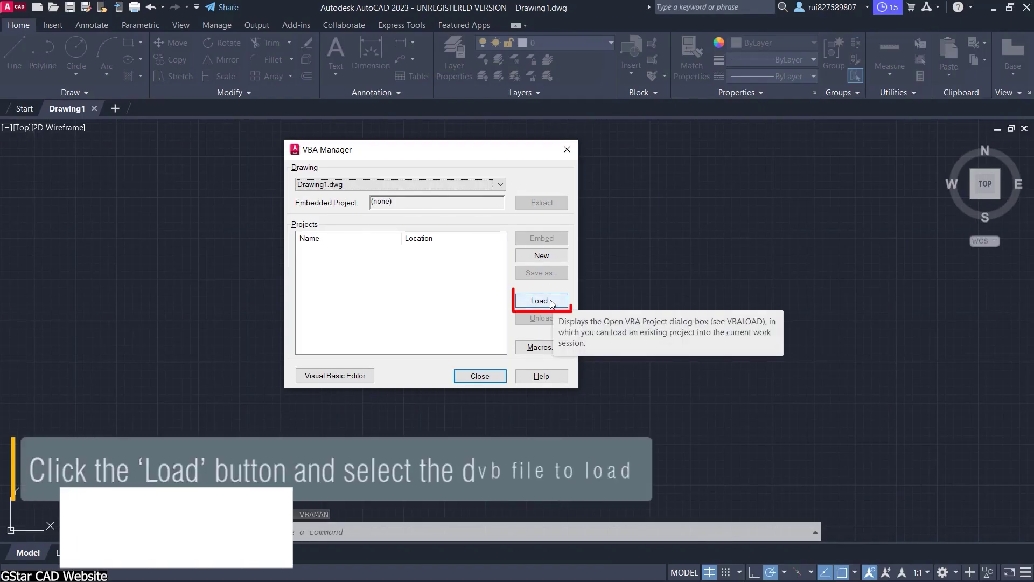
Step: Load the dvbSample.DVB project in AutoCAD and open the Visual Basic Editor
{"action": "left_click", "coordinate": [541, 300]}
{"action": "left_click", "coordinate": [451, 418]}
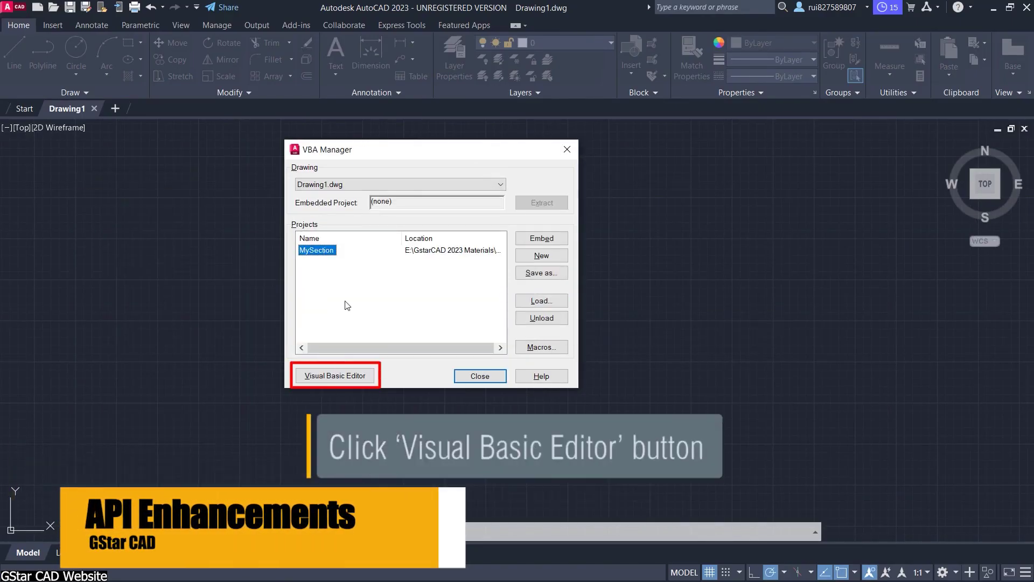
{"action": "left_click", "coordinate": [311, 374]}
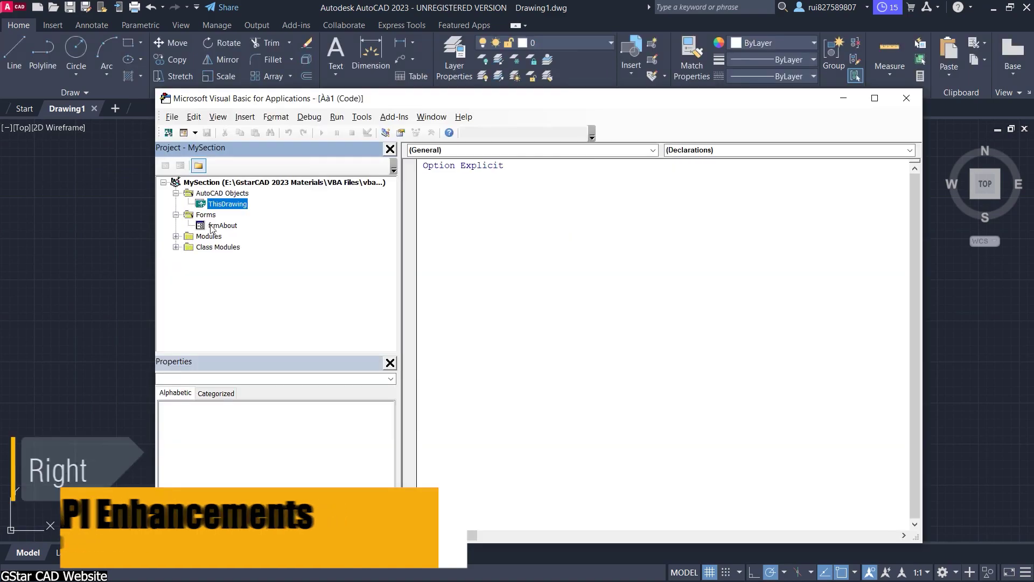
Step: Export the frmAbout form and the module into a new Desktop folder 'VBA Files'
{"action": "right_click", "coordinate": [222, 225]}
{"action": "left_click", "coordinate": [253, 321]}
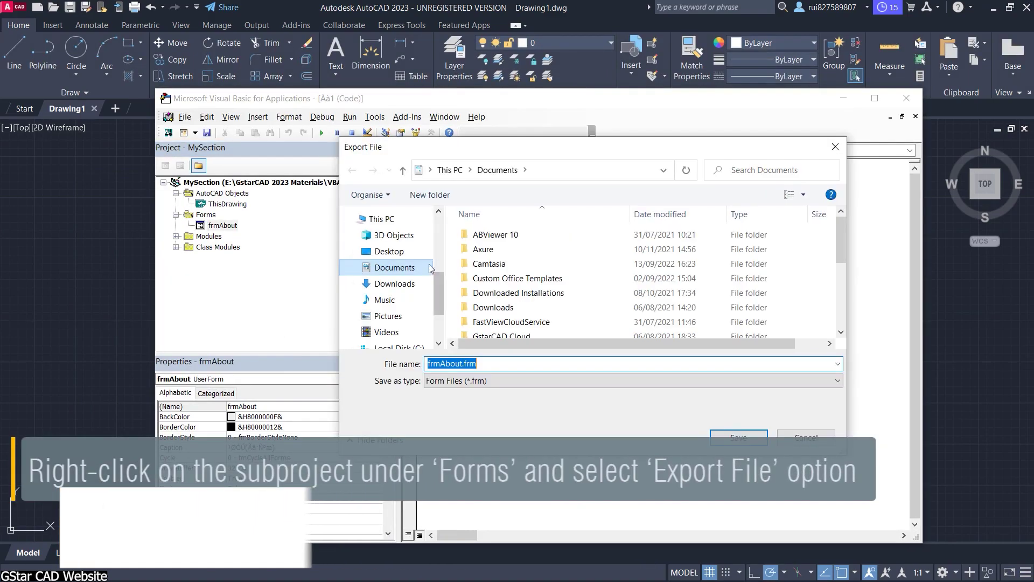
{"action": "left_click", "coordinate": [389, 251]}
{"action": "right_click", "coordinate": [700, 177]}
{"action": "left_click", "coordinate": [797, 326]}
{"action": "type", "text": "VBA"}
{"action": "type", "text": "Files"}
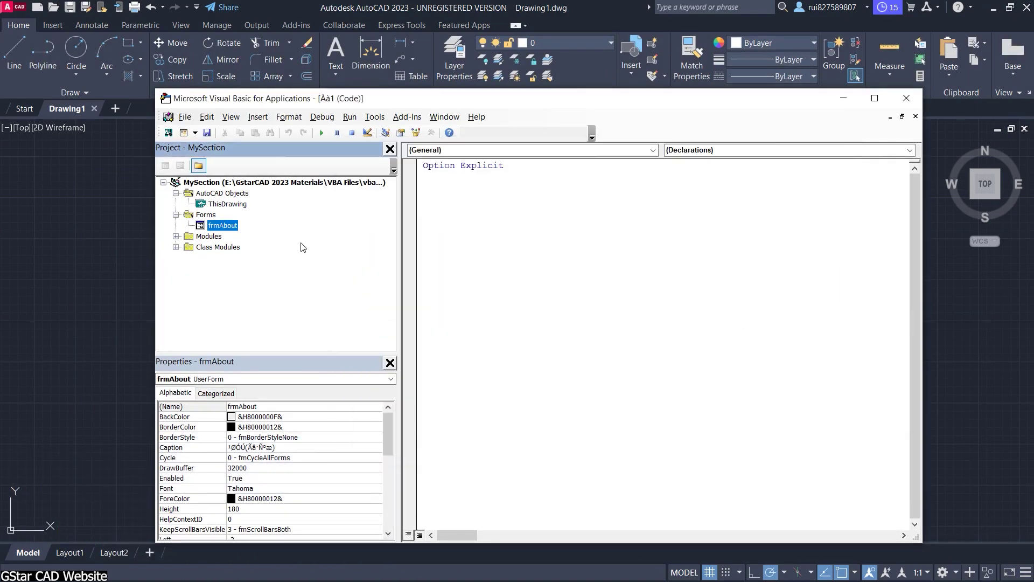
{"action": "right_click", "coordinate": [217, 246]}
{"action": "left_click", "coordinate": [237, 344]}
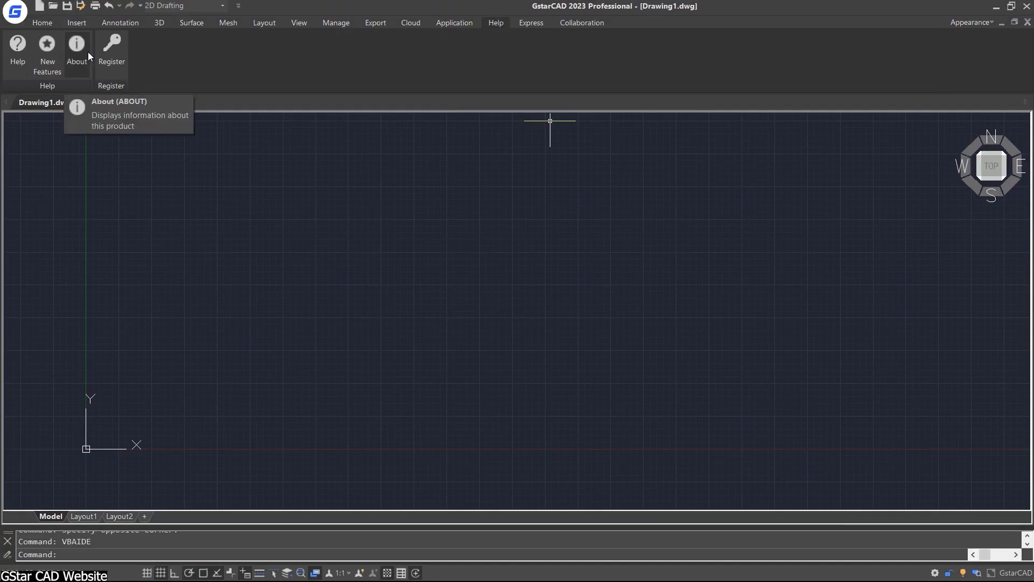
{"action": "left_click", "coordinate": [77, 52]}
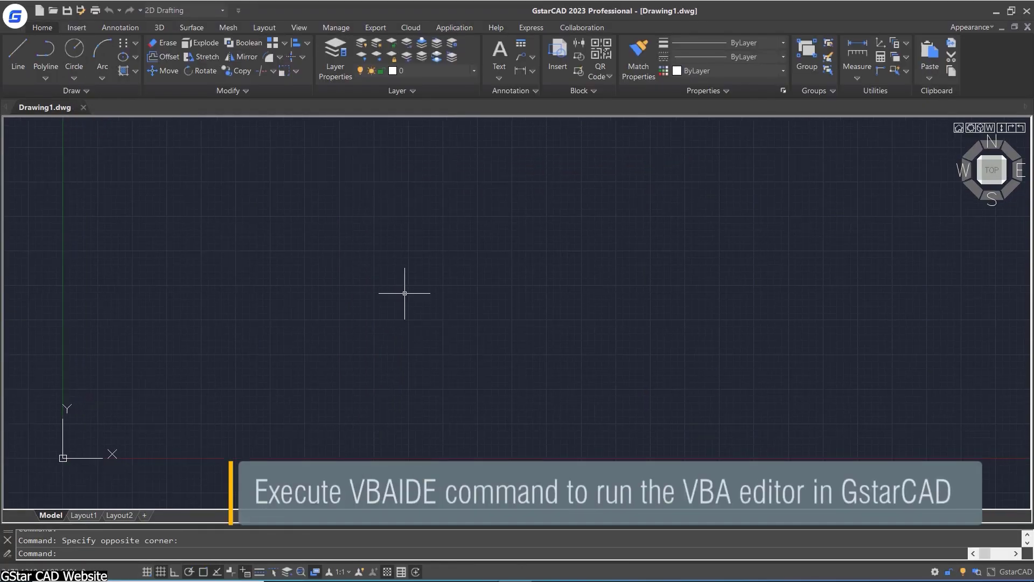
Step: Run VBAIDE in GstarCAD and start renaming GCADProject in its properties, typing 'MyS'
{"action": "type", "text": "VBAIDE"}
{"action": "key", "text": "Return"}
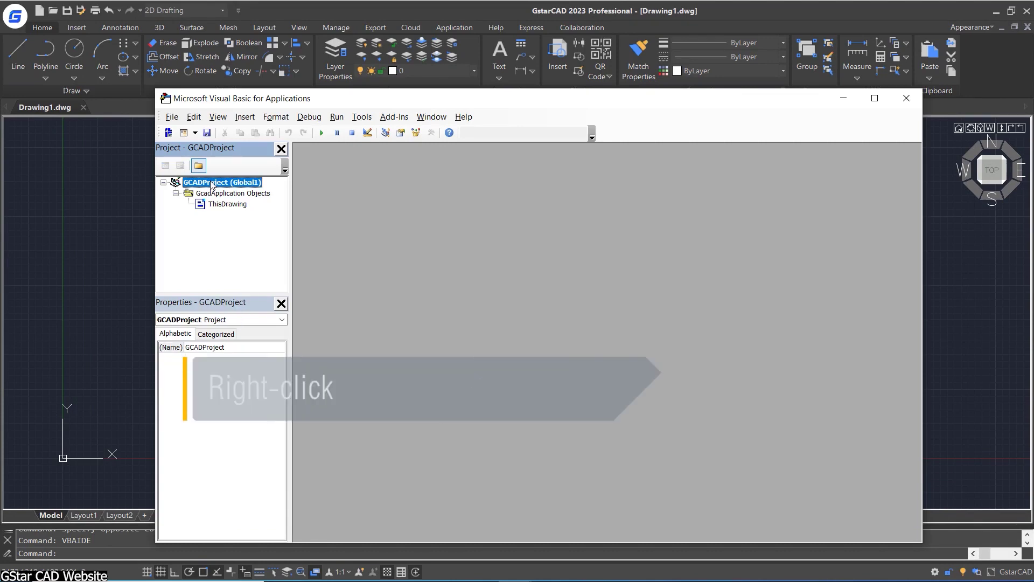
{"action": "right_click", "coordinate": [212, 183]}
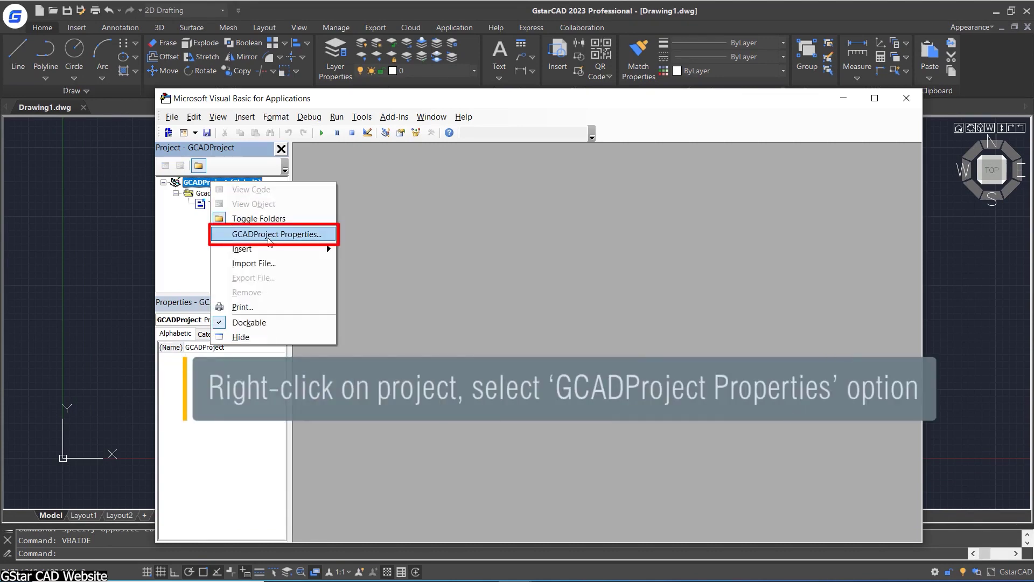
{"action": "left_click", "coordinate": [269, 238]}
{"action": "type", "text": "MyS"}
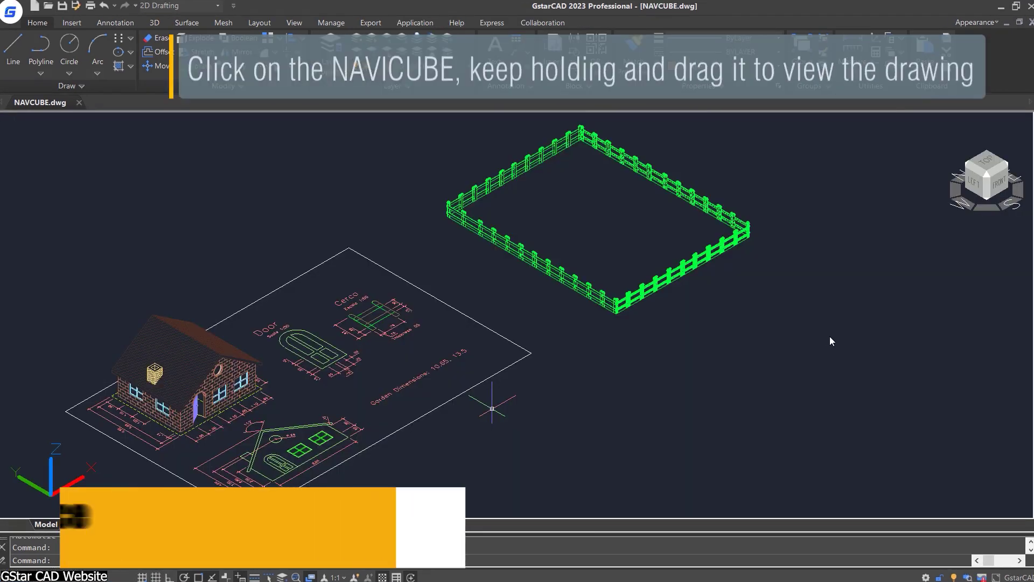
Step: Orbit the house with the NaviCube, jump to the top, and check the NaviCube settings
{"action": "left_click_drag", "start_coordinate": [985, 180], "coordinate": [964, 178]}
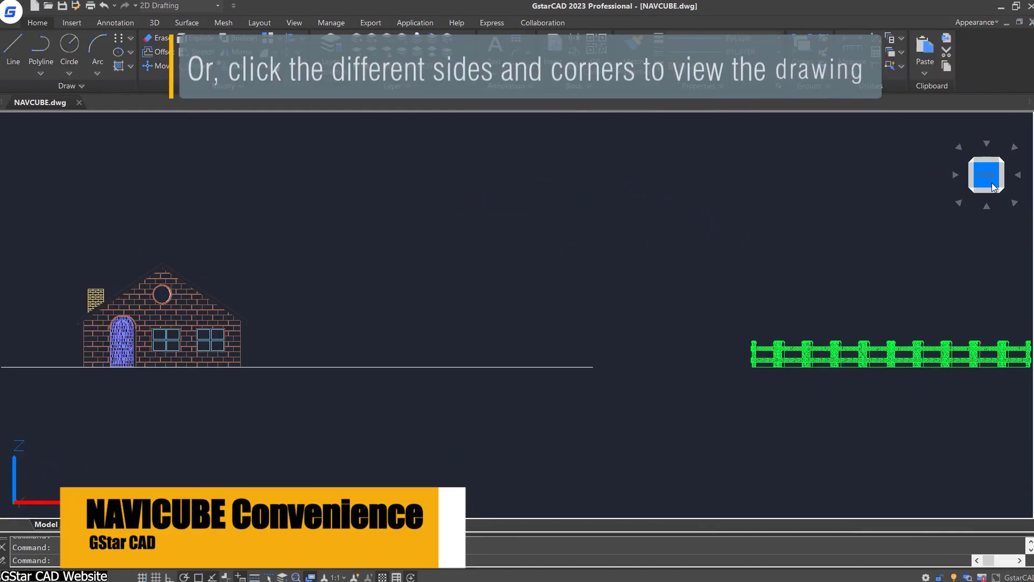
{"action": "left_click", "coordinate": [986, 162]}
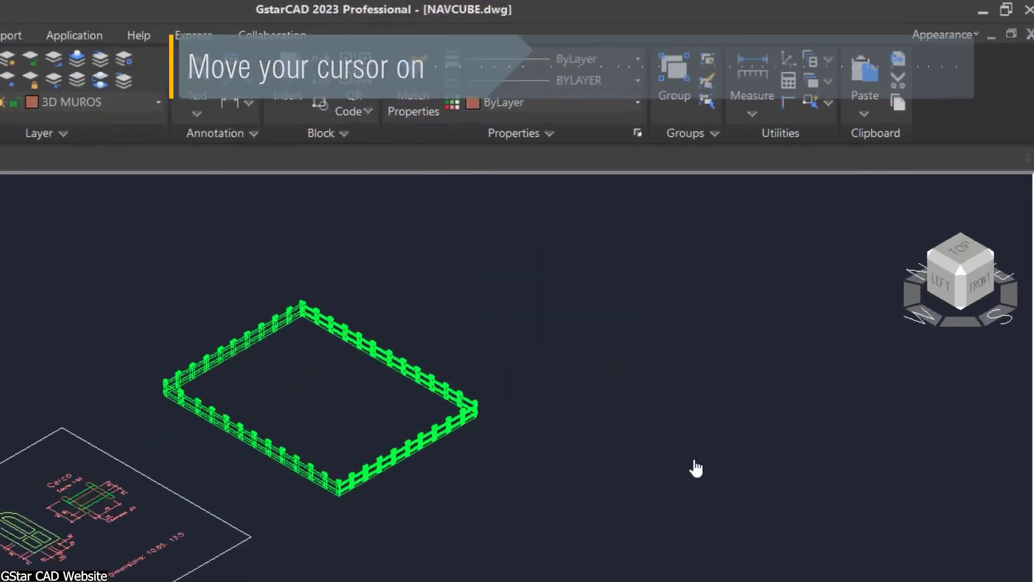
{"action": "left_click", "coordinate": [920, 193]}
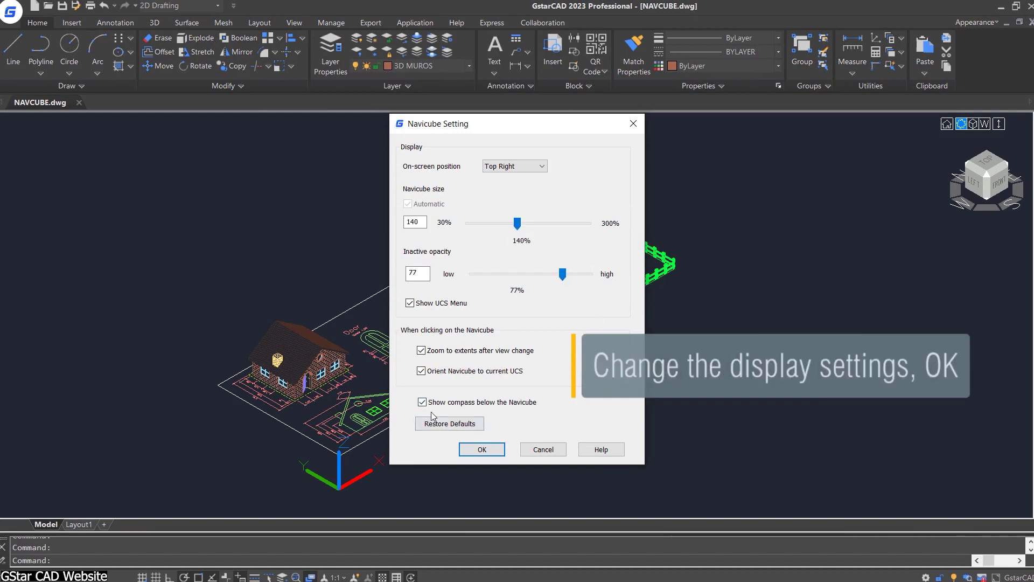
{"action": "left_click", "coordinate": [482, 450]}
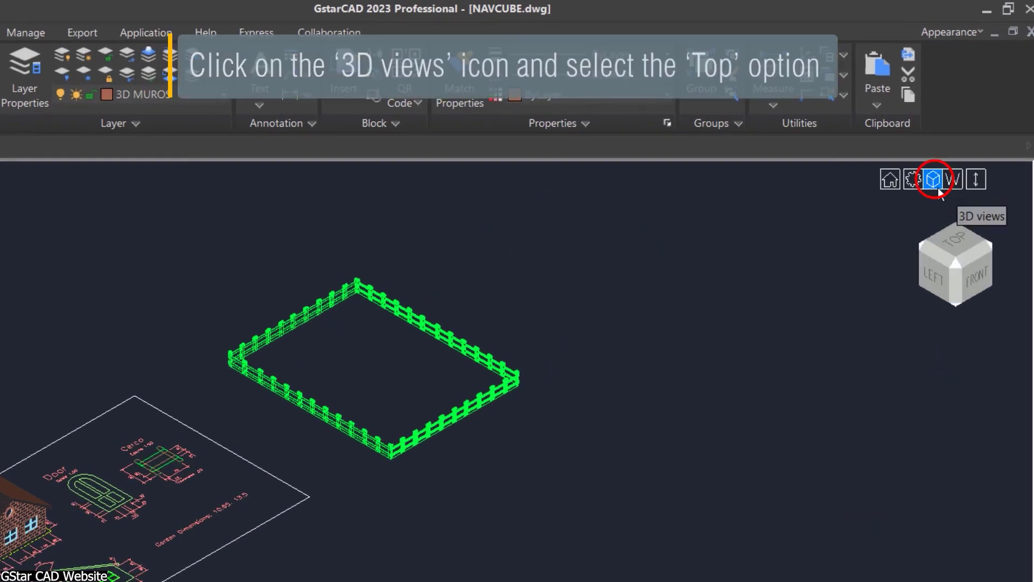
Step: Choose the Top 3D view, set it as the Home view, and return Home
{"action": "left_click", "coordinate": [934, 181]}
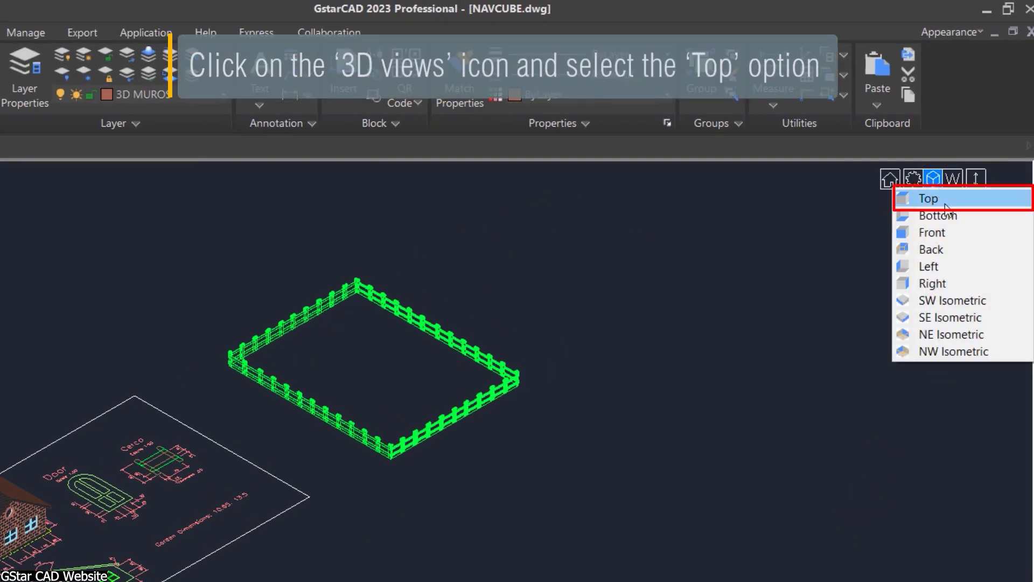
{"action": "left_click", "coordinate": [947, 208]}
{"action": "right_click", "coordinate": [956, 259]}
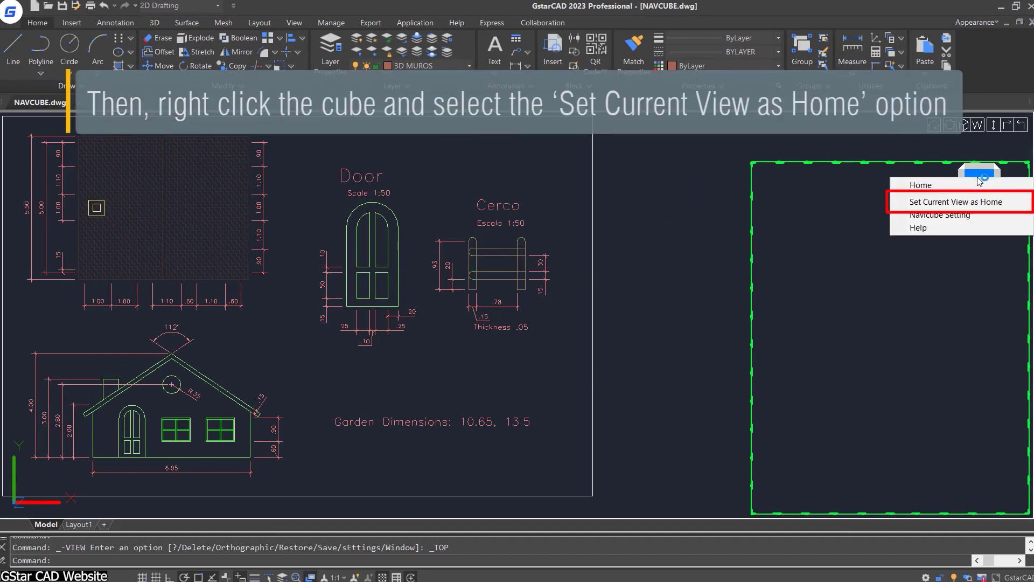
{"action": "left_click", "coordinate": [980, 204]}
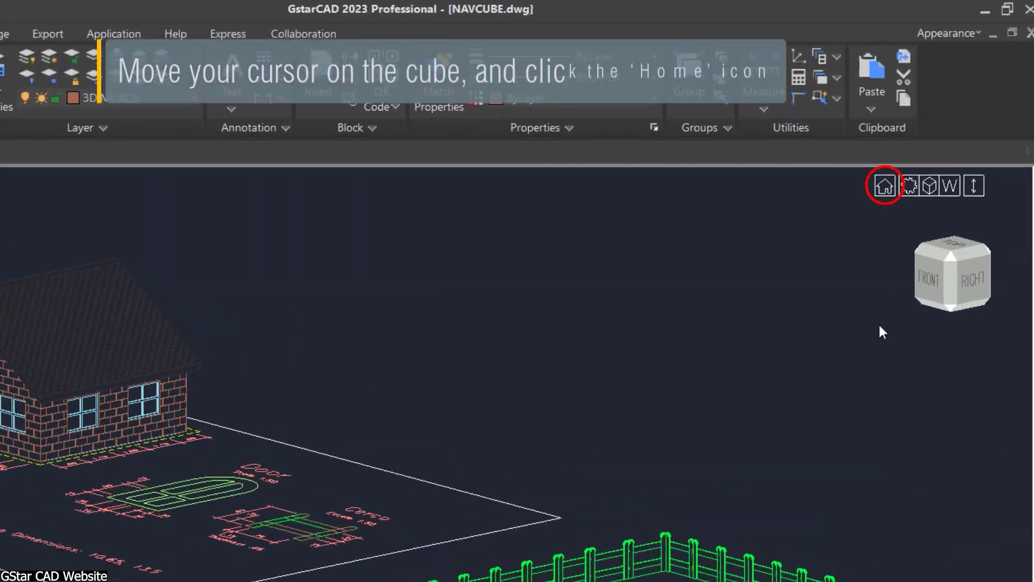
{"action": "left_click", "coordinate": [885, 185]}
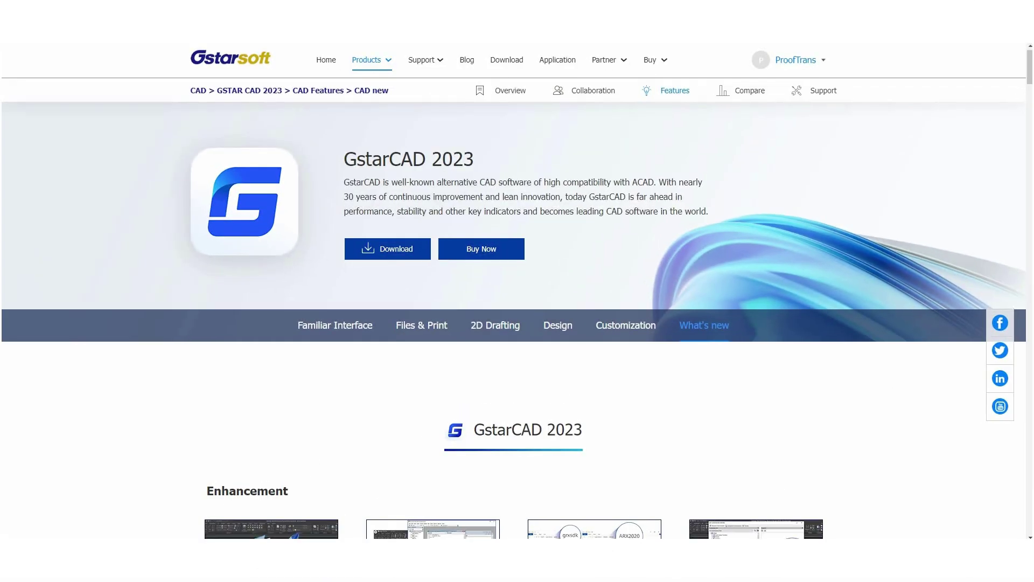
Step: Scroll past the Enhancement and New Features cards to the GstarCAD 2022 heading
{"action": "scroll", "coordinate": [514, 338], "scroll_direction": "down", "scroll_amount": 2}
{"action": "scroll", "coordinate": [514, 317], "scroll_direction": "down", "scroll_amount": 10}
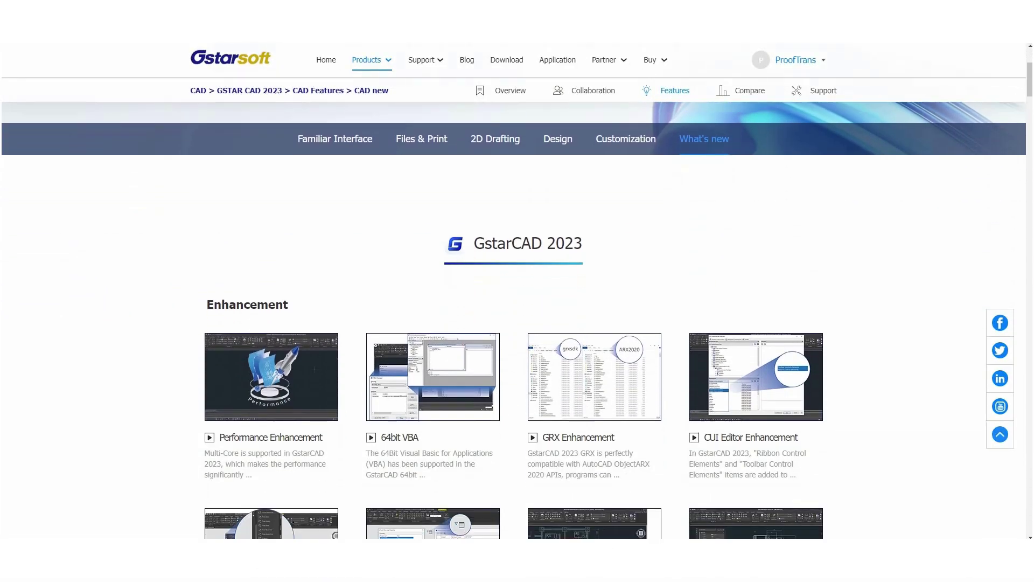
{"action": "scroll", "coordinate": [514, 318], "scroll_direction": "down", "scroll_amount": 10}
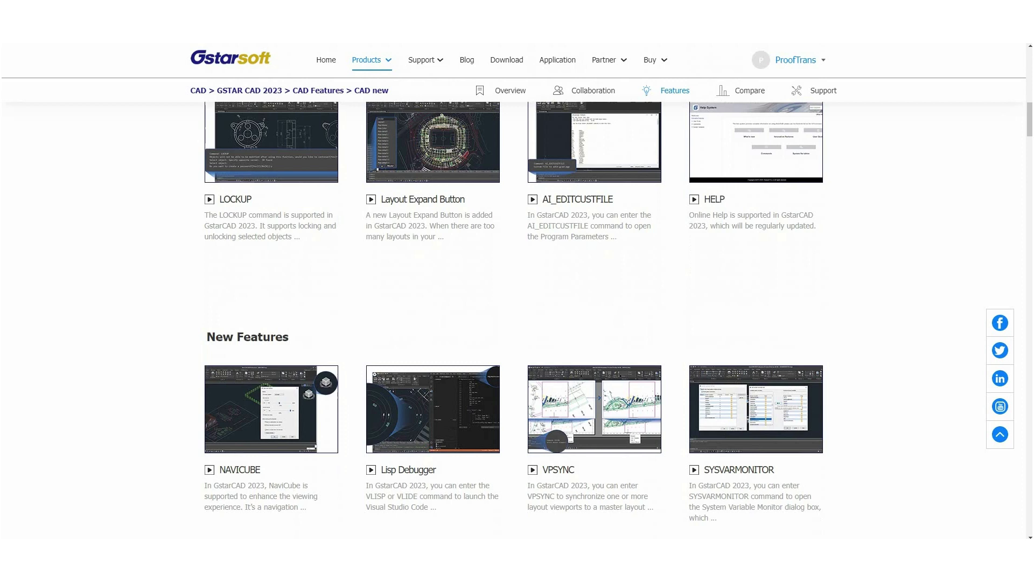
{"action": "scroll", "coordinate": [514, 318], "scroll_direction": "down", "scroll_amount": 7}
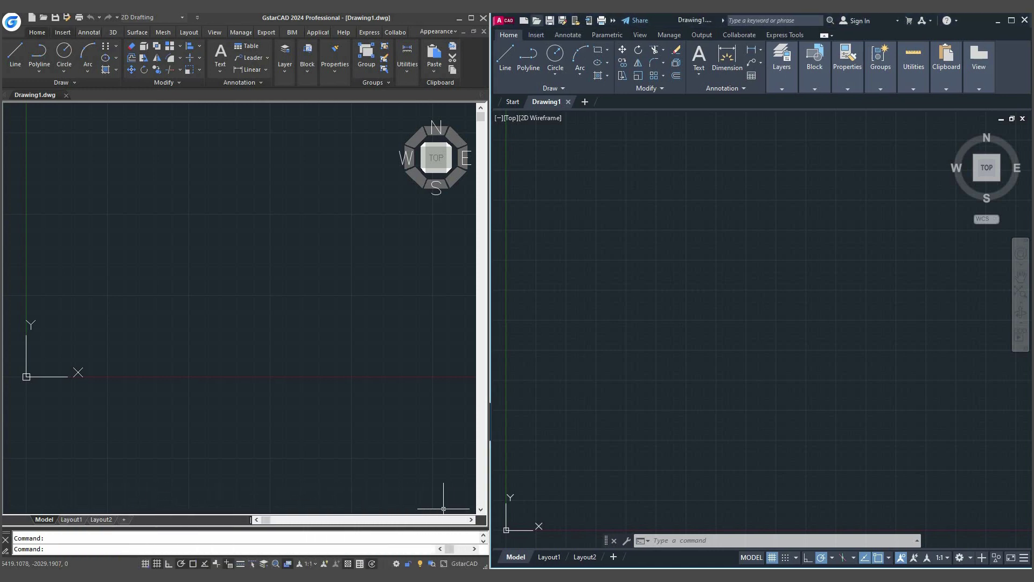
Step: Open Multi-story Car Park [DWG].dwg in both GstarCAD and AutoCAD via Ctrl+O
{"action": "key", "text": "ctrl+o"}
{"action": "key", "text": "ctrl+o"}
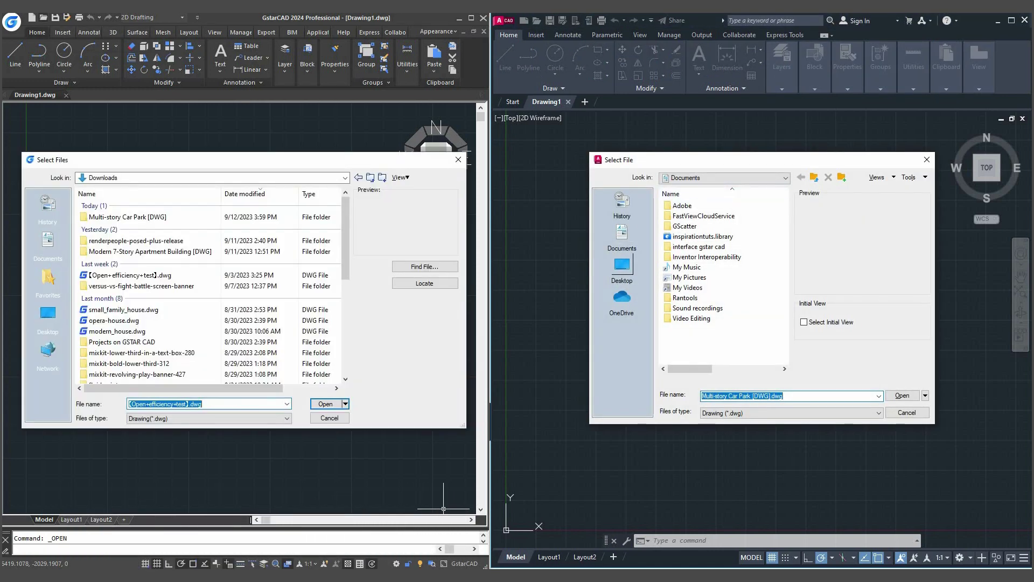
{"action": "left_click", "coordinate": [784, 178]}
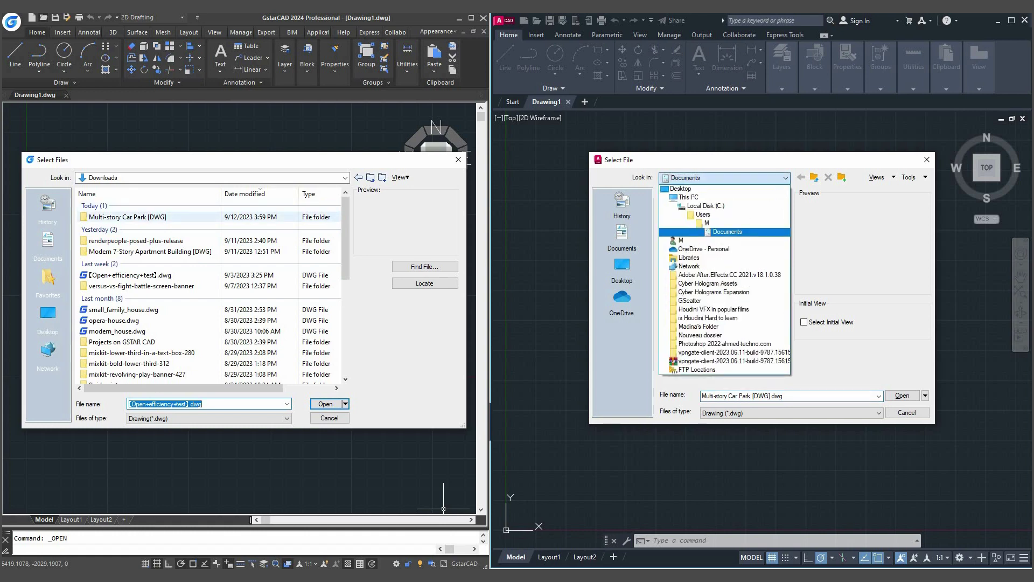
{"action": "double_click", "coordinate": [128, 217]}
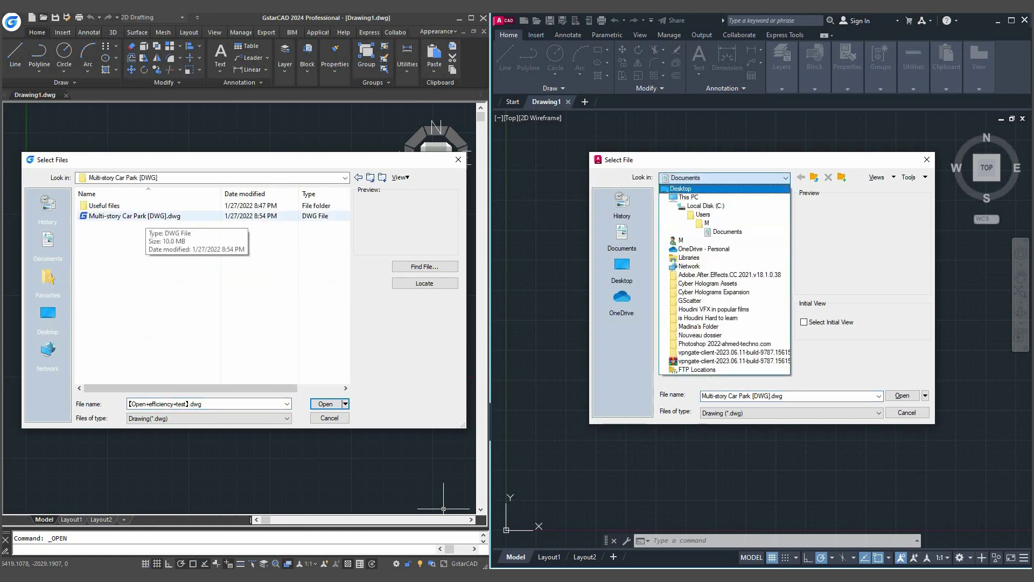
{"action": "left_click", "coordinate": [688, 197]}
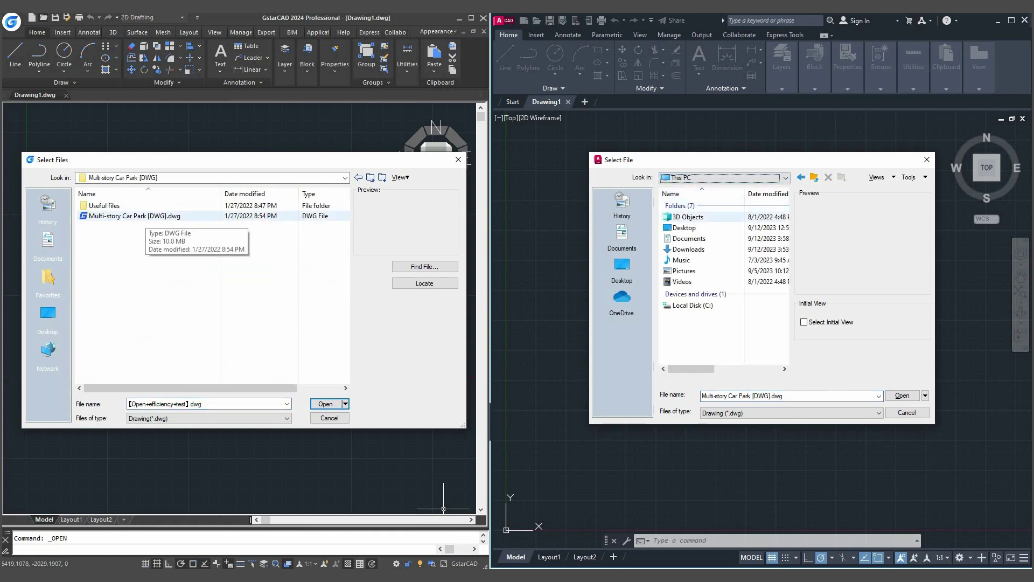
{"action": "double_click", "coordinate": [135, 215]}
{"action": "double_click", "coordinate": [689, 248]}
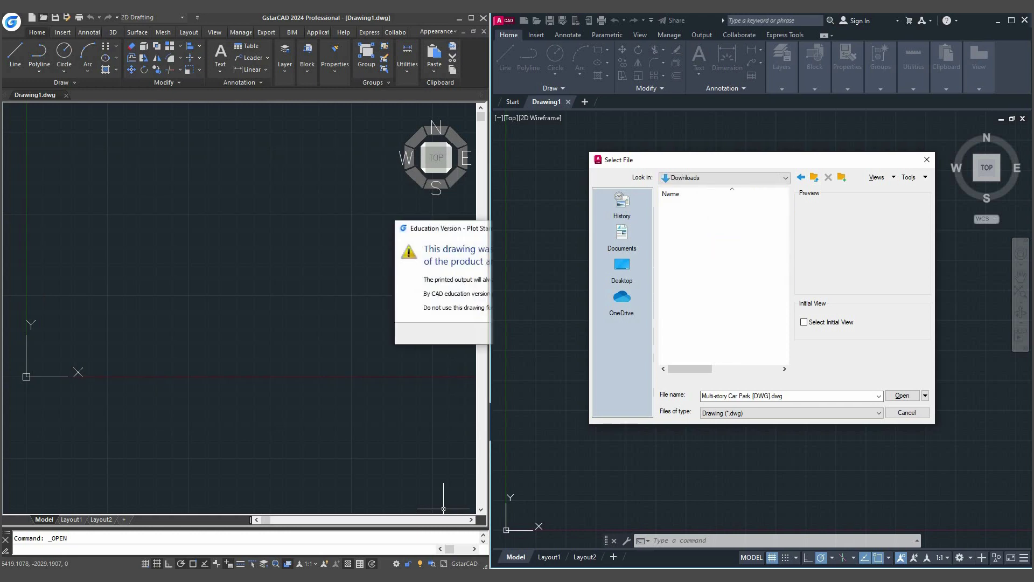
{"action": "key", "text": "Return"}
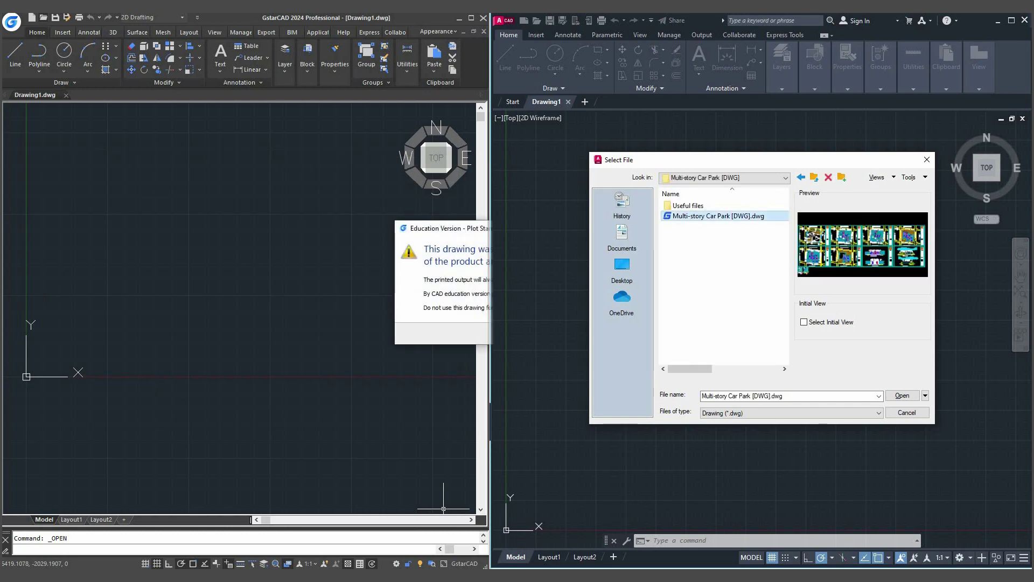
{"action": "key", "text": "Return"}
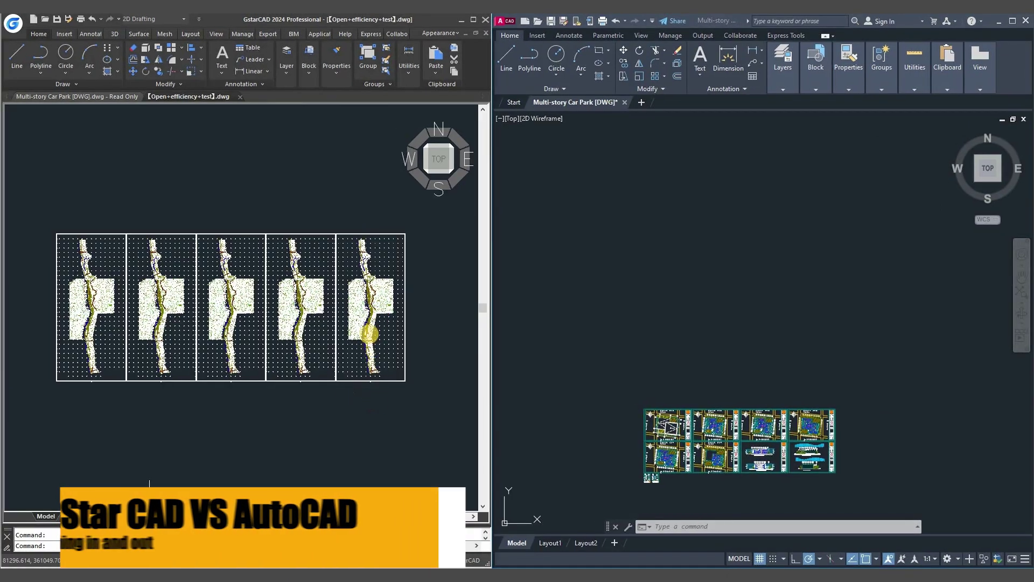
Step: Zoom in and out on the test drawing, then close the GstarCAD [Open+efficiency+test].dwg tab
{"action": "scroll", "coordinate": [369, 334], "scroll_direction": "up", "scroll_amount": 3}
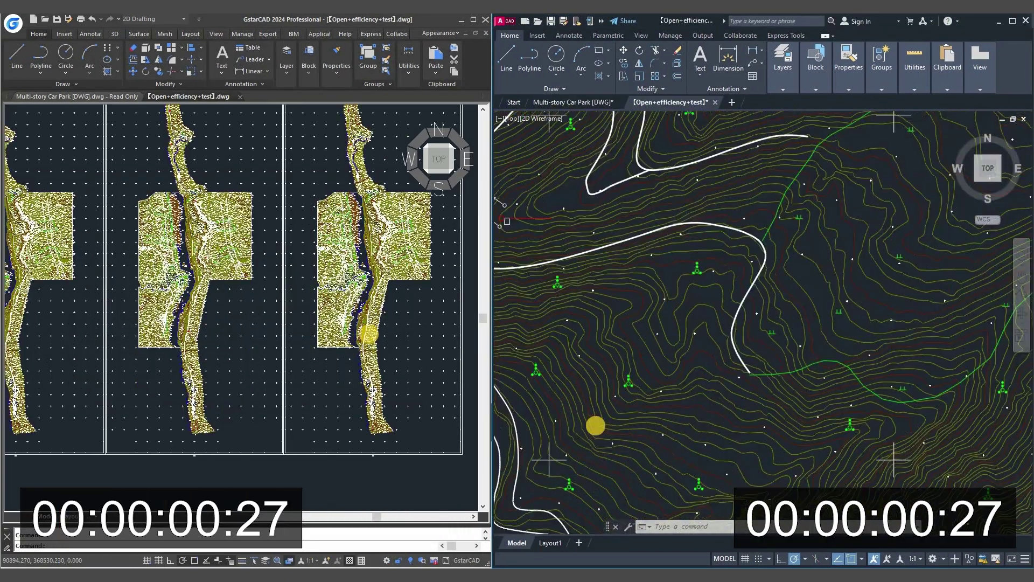
{"action": "scroll", "coordinate": [595, 425], "scroll_direction": "up", "scroll_amount": 8}
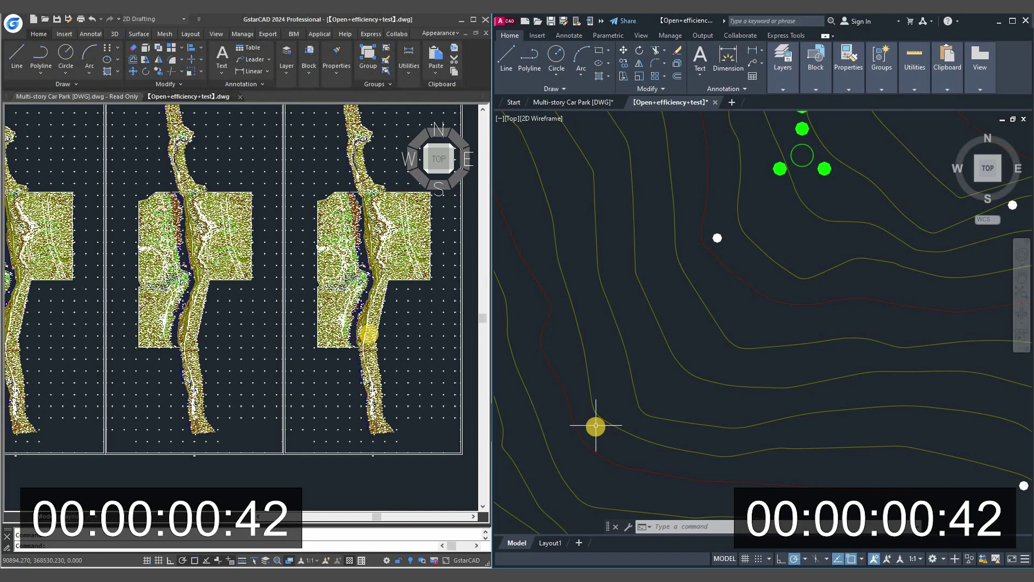
{"action": "scroll", "coordinate": [595, 426], "scroll_direction": "down", "scroll_amount": 10}
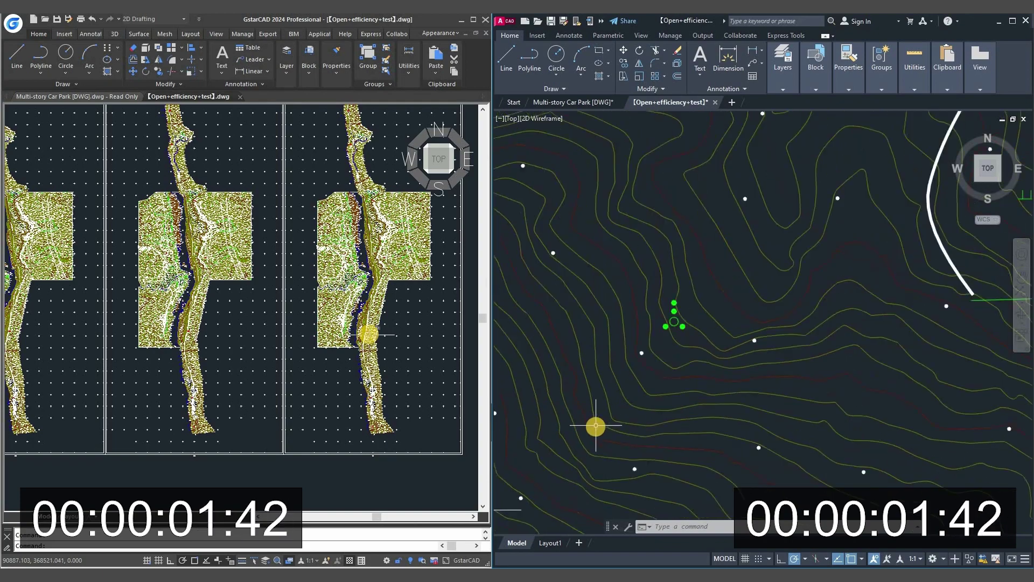
{"action": "scroll", "coordinate": [369, 334], "scroll_direction": "down", "scroll_amount": 2}
{"action": "scroll", "coordinate": [595, 426], "scroll_direction": "down", "scroll_amount": 3}
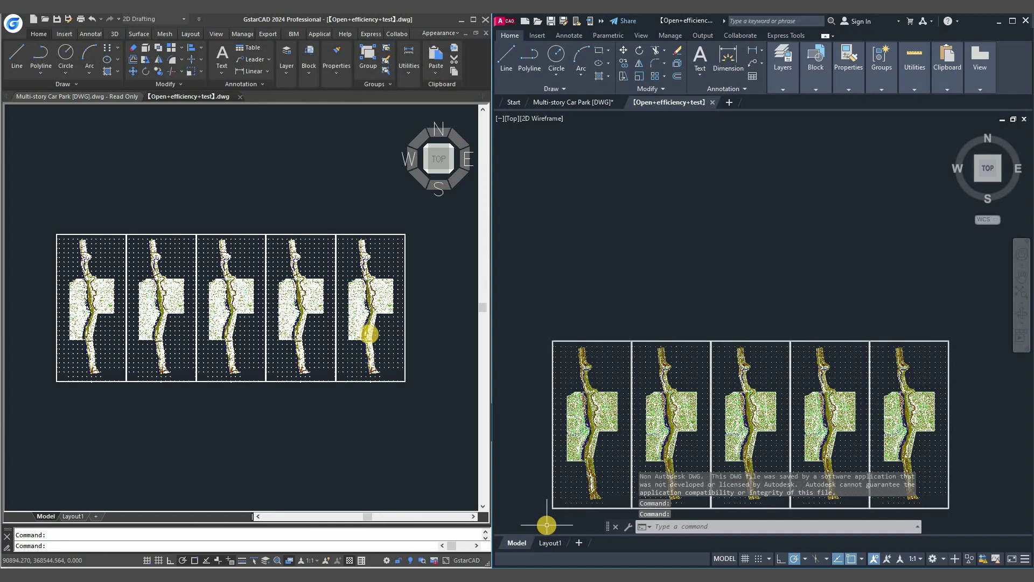
{"action": "left_click", "coordinate": [239, 97]}
{"action": "scroll", "coordinate": [595, 425], "scroll_direction": "down", "scroll_amount": 5}
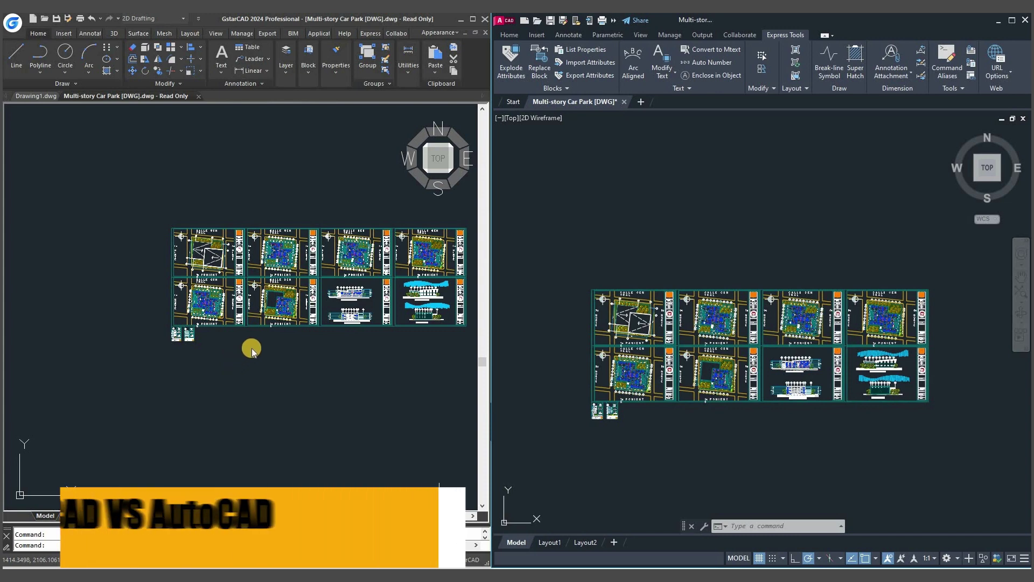
Step: Window-select all the Multi-story Car Park sheets in both programs
{"action": "left_click", "coordinate": [139, 194]}
{"action": "left_click", "coordinate": [567, 268]}
{"action": "left_click", "coordinate": [470, 384]}
{"action": "left_click", "coordinate": [977, 453]}
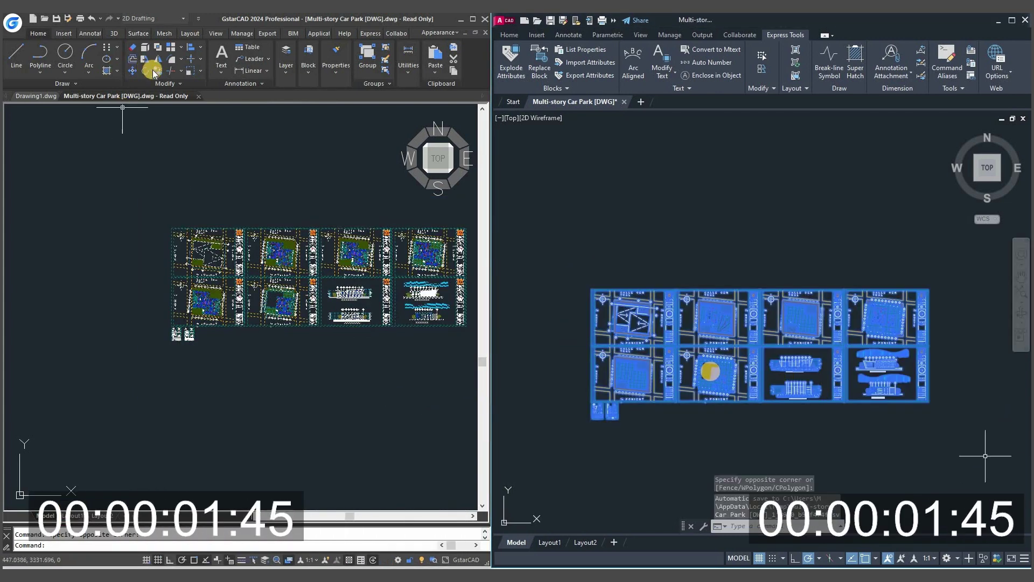
Step: Run COPY, pick a base point and place two copies of the sheets beside the originals
{"action": "left_click", "coordinate": [150, 70]}
{"action": "scroll", "coordinate": [715, 370], "scroll_direction": "down", "scroll_amount": 2}
{"action": "left_click", "coordinate": [509, 34]}
{"action": "scroll", "coordinate": [202, 267], "scroll_direction": "down", "scroll_amount": 3}
{"action": "left_click", "coordinate": [623, 63]}
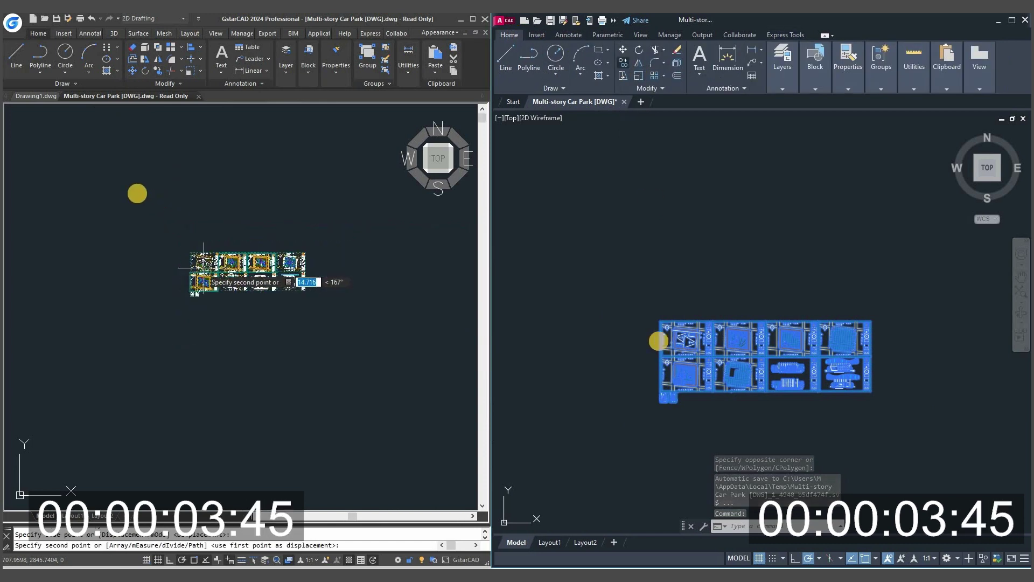
{"action": "left_click", "coordinate": [191, 261]}
{"action": "left_click", "coordinate": [659, 339]}
{"action": "left_click", "coordinate": [47, 205]}
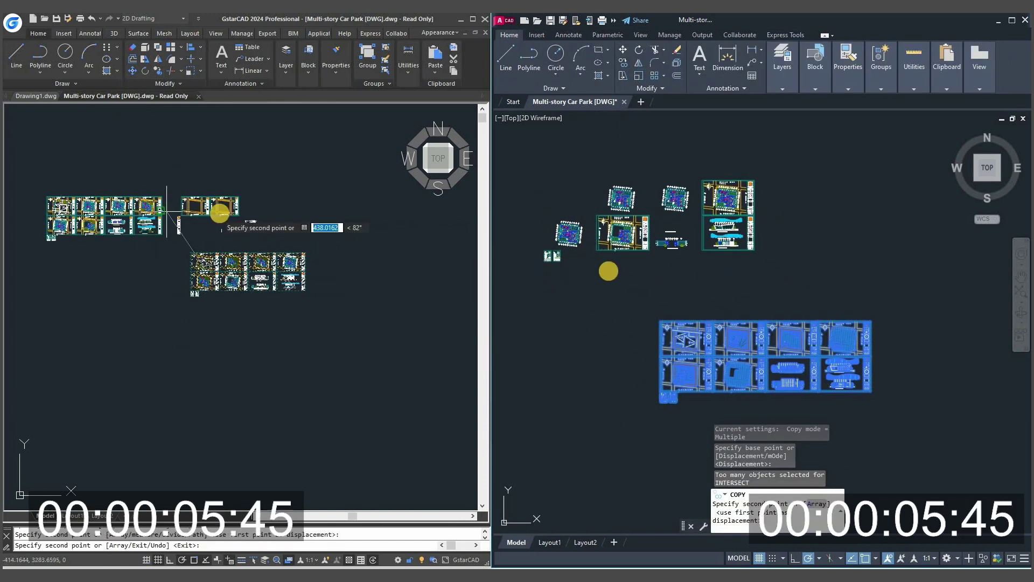
{"action": "left_click", "coordinate": [541, 291]}
{"action": "scroll", "coordinate": [533, 294], "scroll_direction": "down", "scroll_amount": 2}
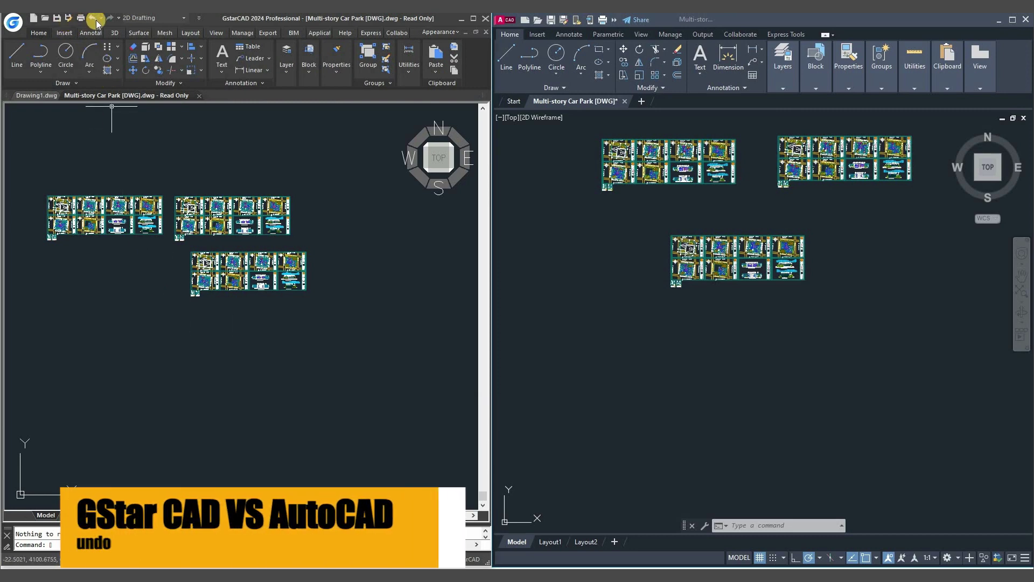
Step: Undo the placed sheet copies using the Undo button and Ctrl+Z in both programs
{"action": "left_click", "coordinate": [92, 20]}
{"action": "key", "text": "ctrl+z"}
{"action": "key", "text": "ctrl+z"}
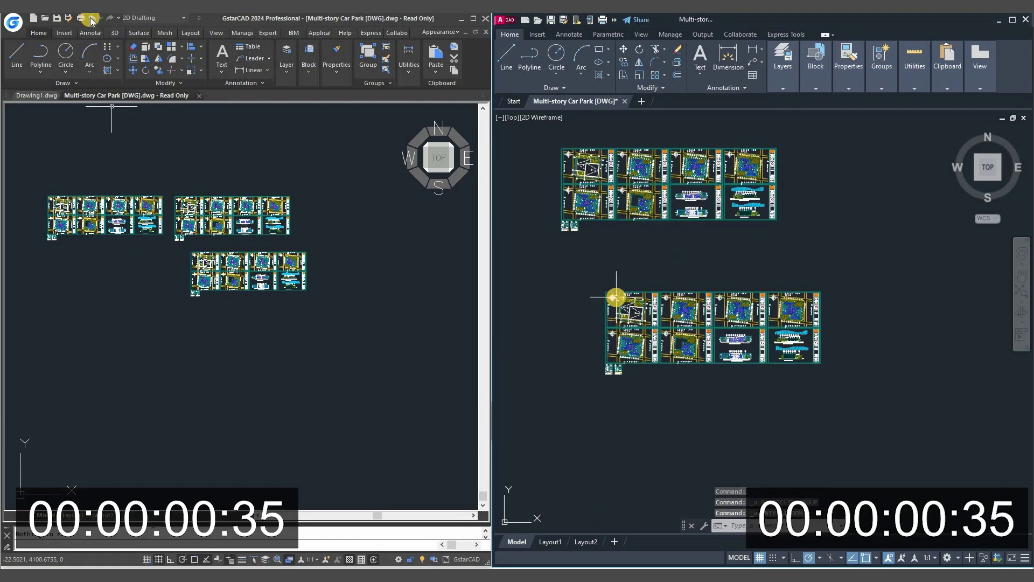
{"action": "left_click", "coordinate": [93, 19]}
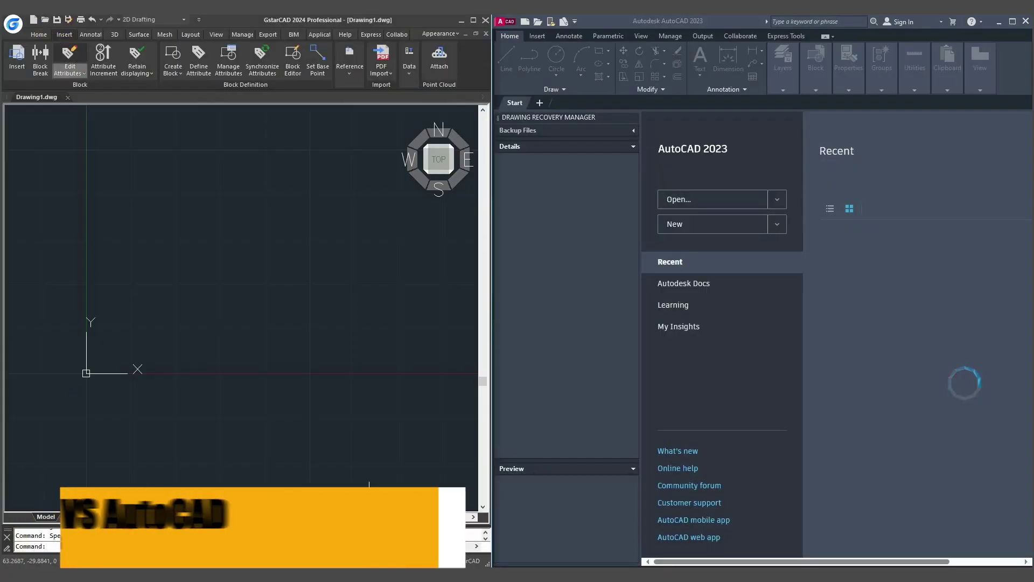
Step: Import the Multi-story Car Park PDF via Import > PDF and PDF Import, accepting the import settings
{"action": "left_click", "coordinate": [13, 24]}
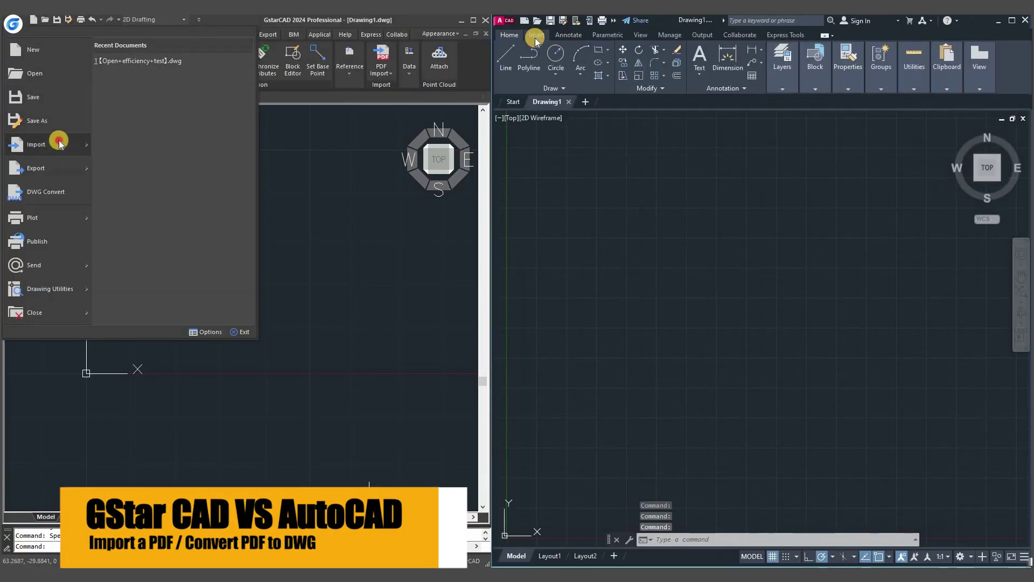
{"action": "left_click", "coordinate": [60, 142]}
{"action": "left_click", "coordinate": [536, 36]}
{"action": "left_click", "coordinate": [773, 62]}
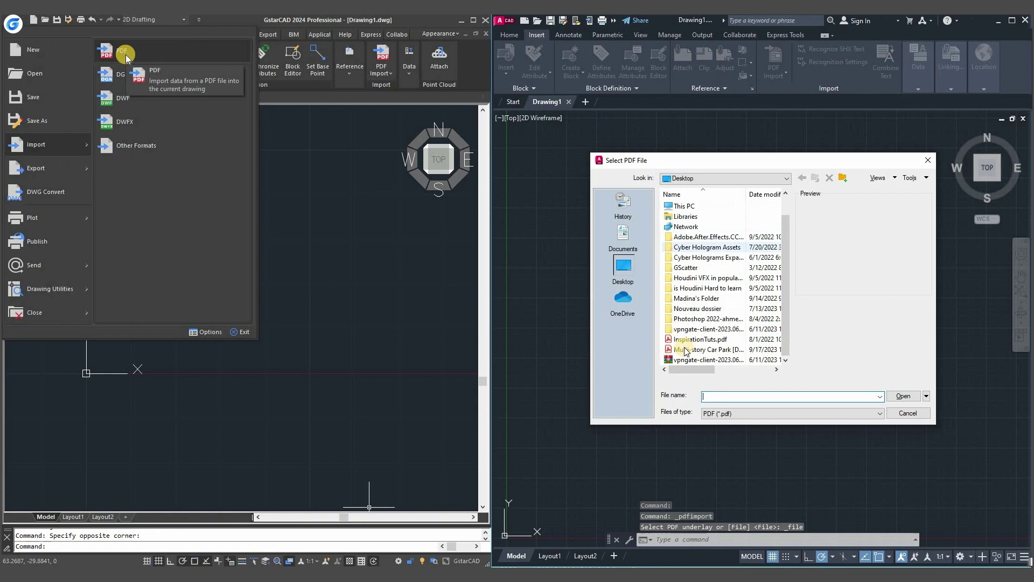
{"action": "left_click", "coordinate": [685, 349]}
{"action": "left_click", "coordinate": [125, 54]}
{"action": "double_click", "coordinate": [685, 349]}
{"action": "double_click", "coordinate": [116, 317]}
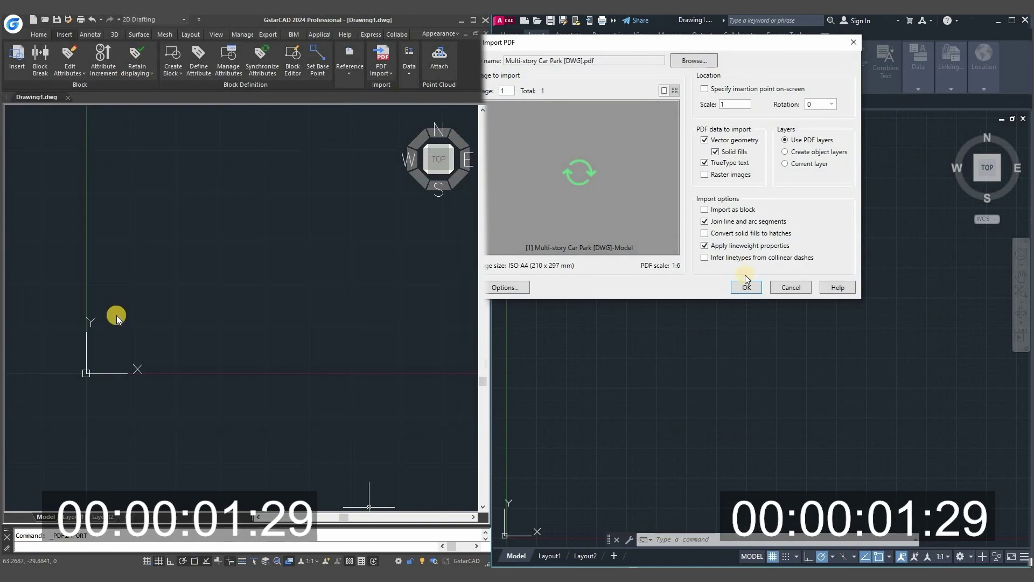
{"action": "left_click", "coordinate": [746, 286]}
{"action": "left_click", "coordinate": [350, 433]}
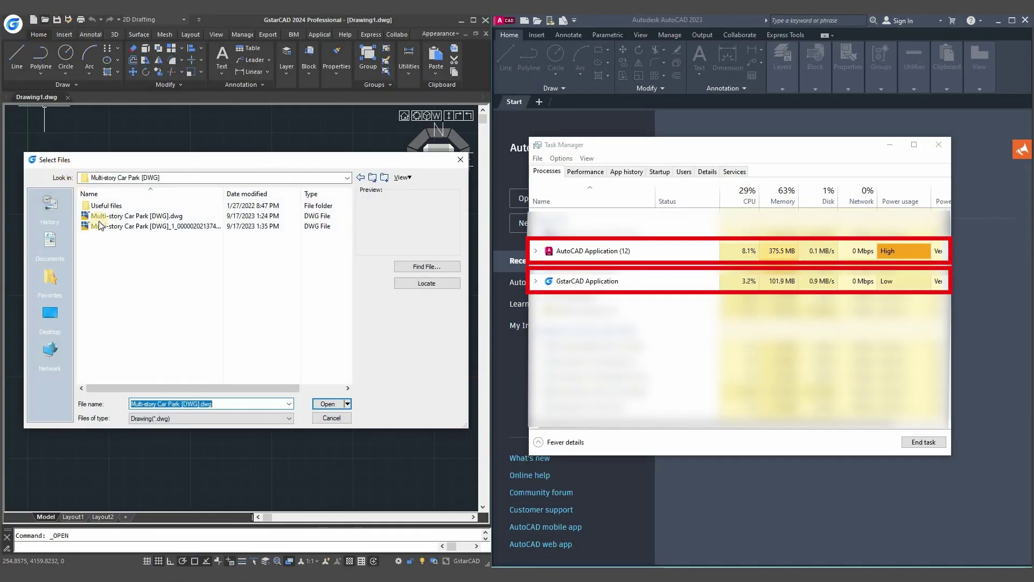
Step: Open Multi-story Car Park [DWG].dwg in GstarCAD and read-only in AutoCAD, dismissing the missing-references warnings
{"action": "double_click", "coordinate": [107, 217]}
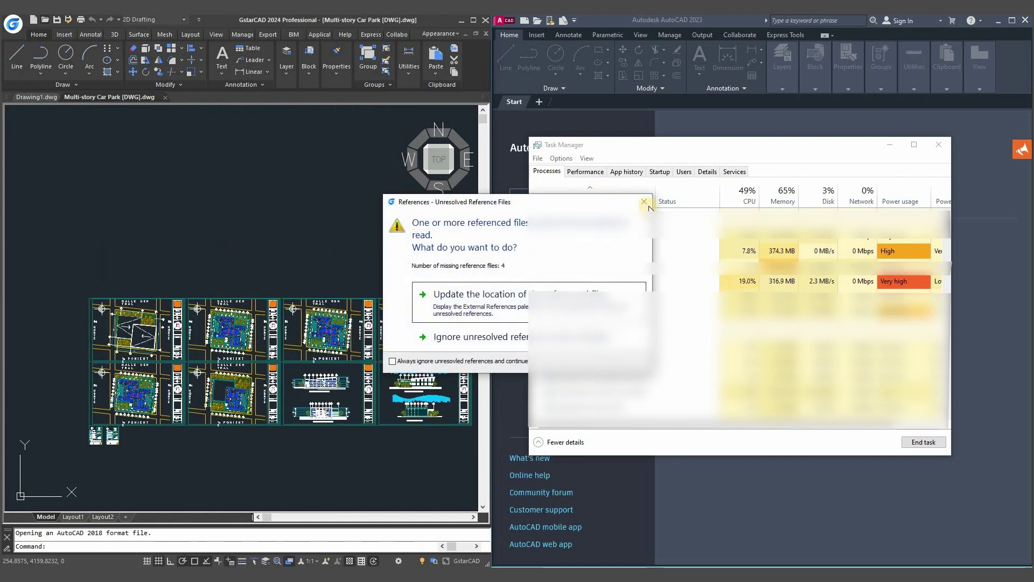
{"action": "left_click", "coordinate": [645, 202]}
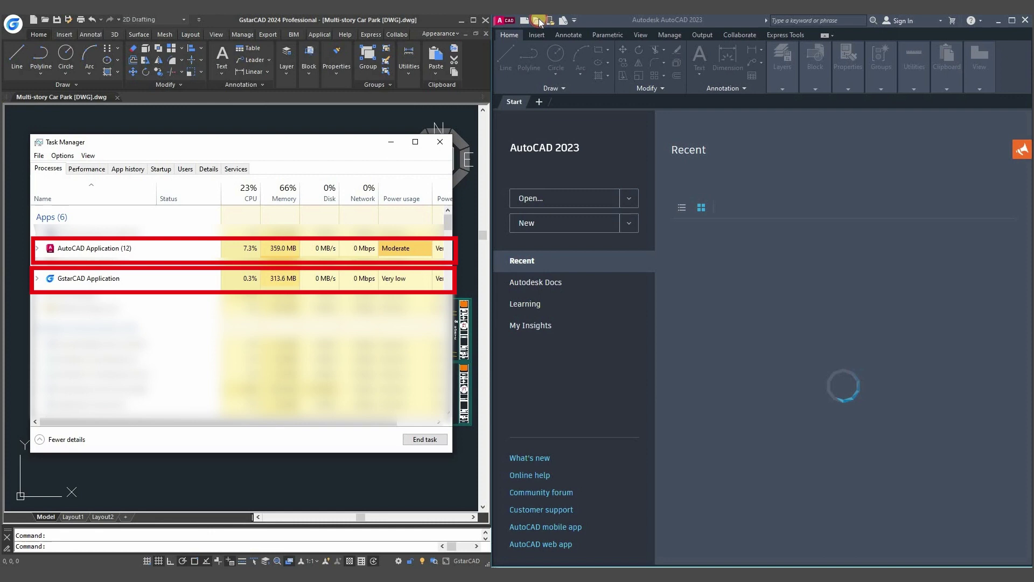
{"action": "left_click", "coordinate": [538, 19]}
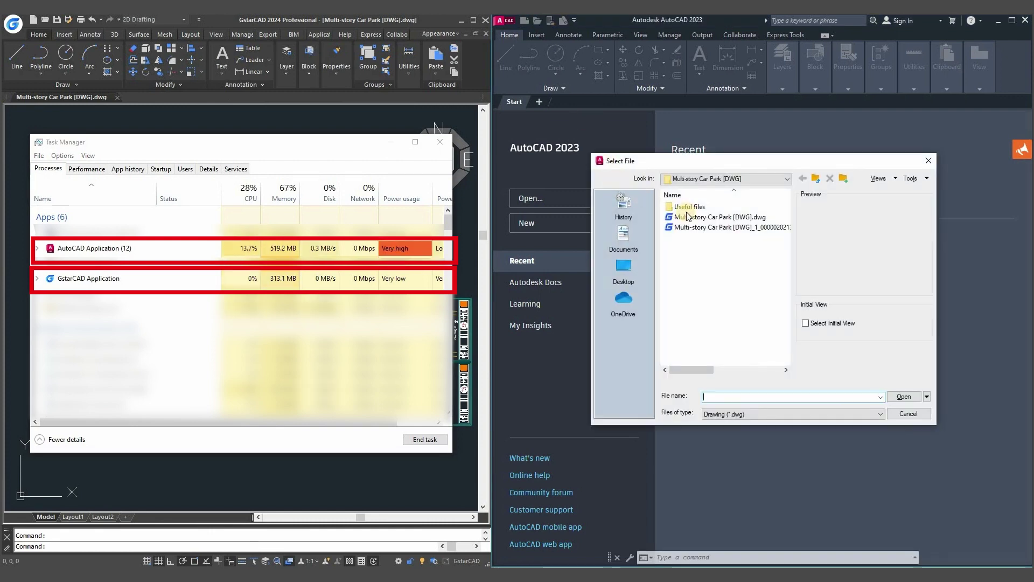
{"action": "double_click", "coordinate": [699, 218]}
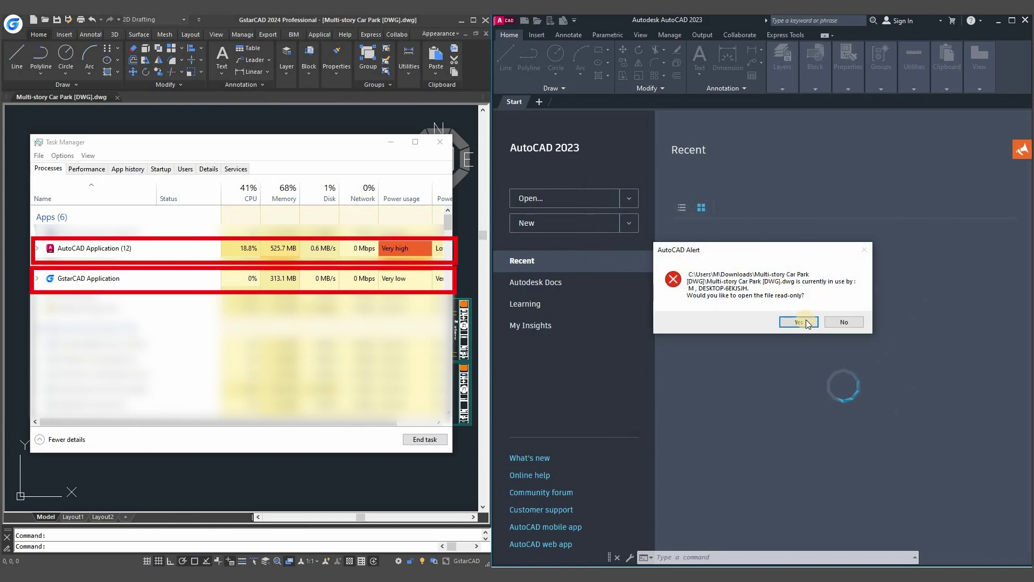
{"action": "left_click", "coordinate": [802, 322]}
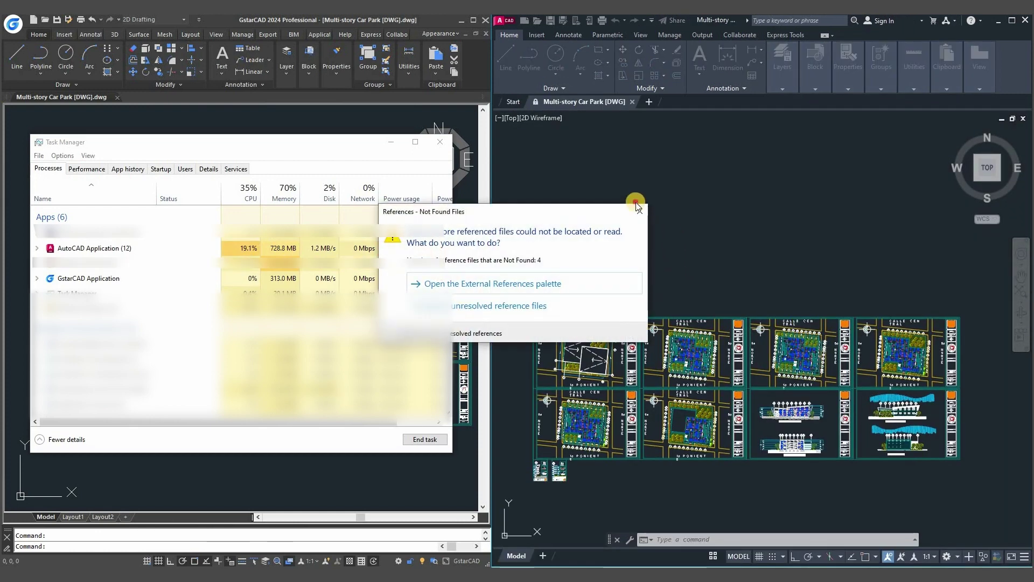
{"action": "left_click", "coordinate": [639, 210]}
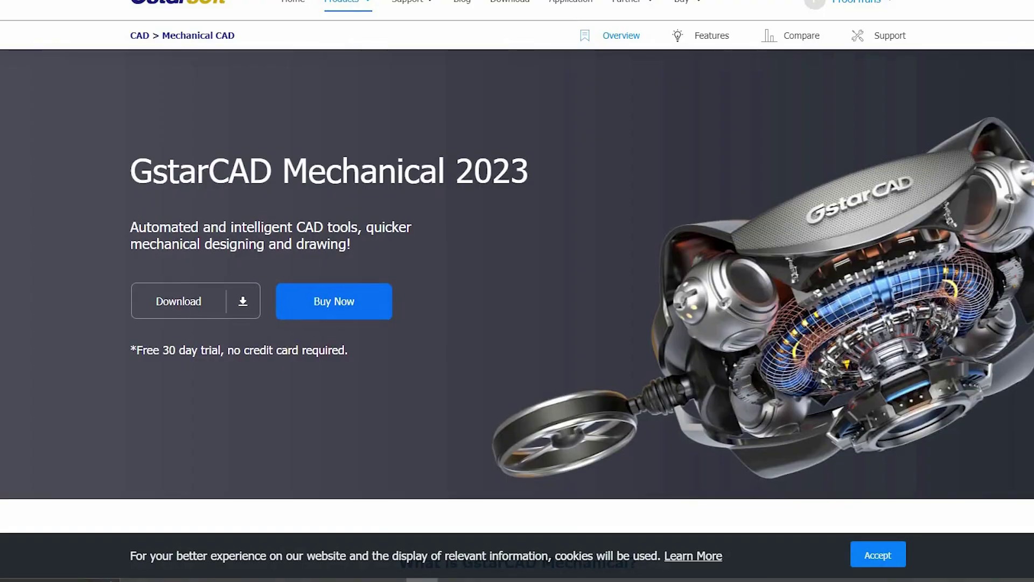
Step: Scroll down the GstarCAD Mechanical 2023 product page
{"action": "scroll", "coordinate": [517, 290], "scroll_direction": "down", "scroll_amount": 5}
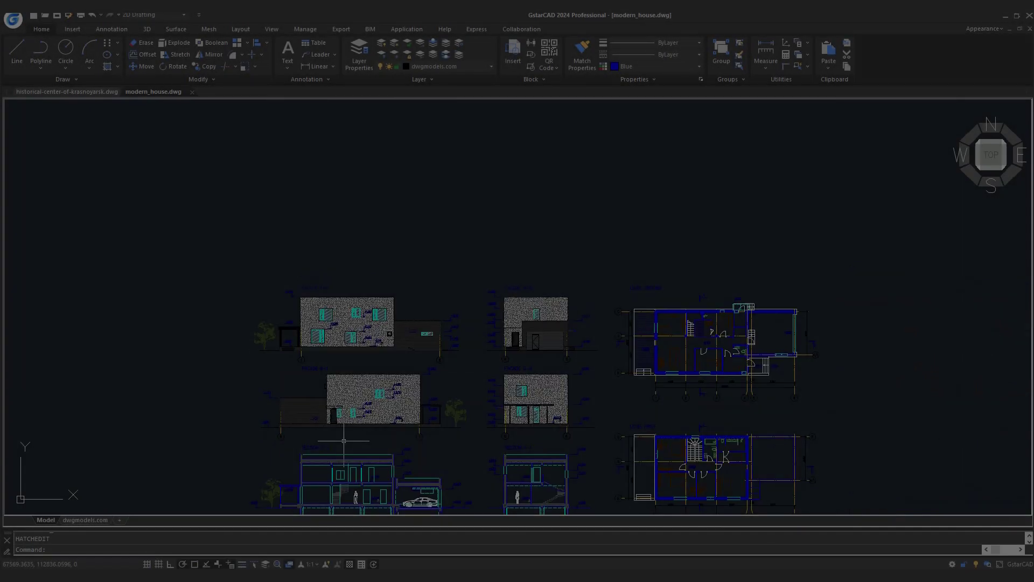
Step: Replace the annex's dark hatch with a blue AR-HBONE herringbone pattern on the modern_house.dwg facade
{"action": "scroll", "coordinate": [357, 478], "scroll_direction": "down", "scroll_amount": 10}
{"action": "scroll", "coordinate": [358, 477], "scroll_direction": "up", "scroll_amount": 10}
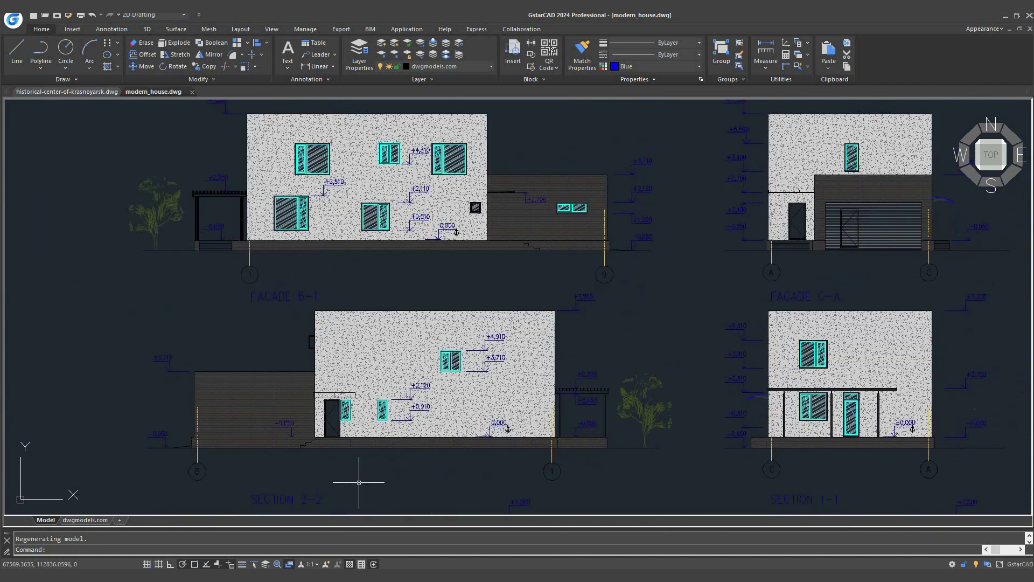
{"action": "double_click", "coordinate": [673, 242]}
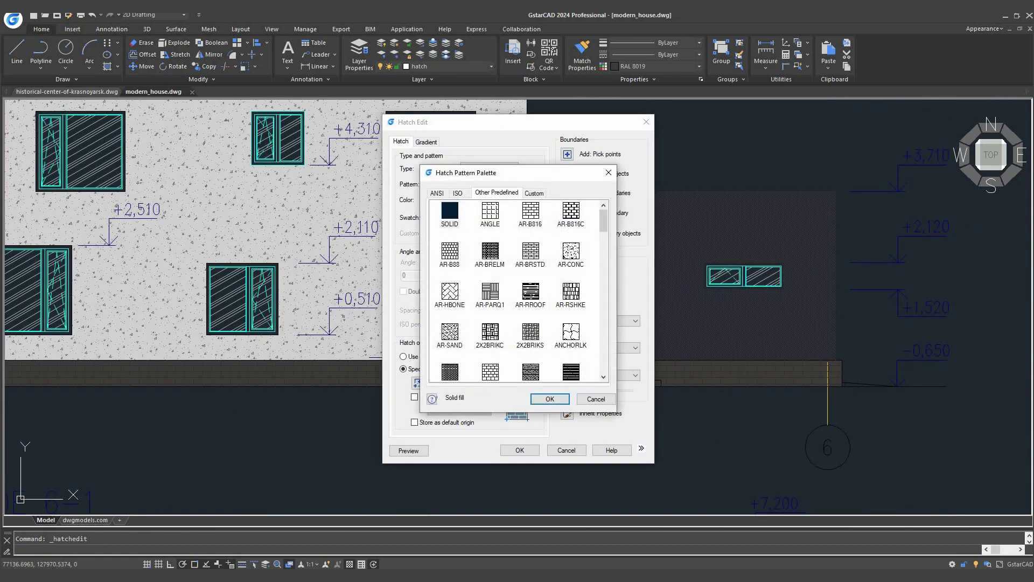
{"action": "key", "text": "Return"}
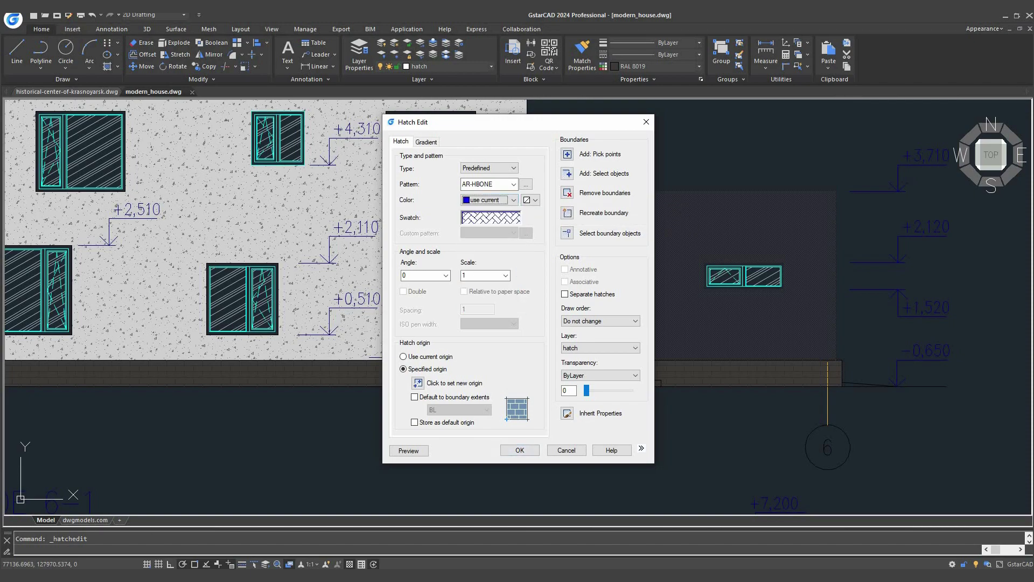
{"action": "key", "text": "Return"}
{"action": "scroll", "coordinate": [662, 276], "scroll_direction": "down", "scroll_amount": 6}
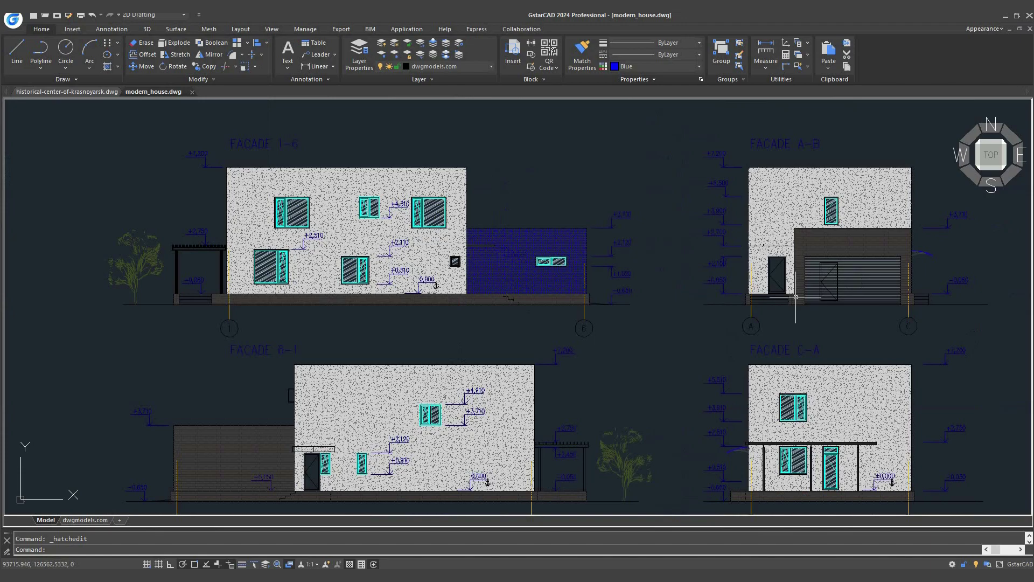
{"action": "scroll", "coordinate": [778, 275], "scroll_direction": "up", "scroll_amount": 7}
{"action": "left_click", "coordinate": [778, 273]}
{"action": "scroll", "coordinate": [539, 323], "scroll_direction": "down", "scroll_amount": 8}
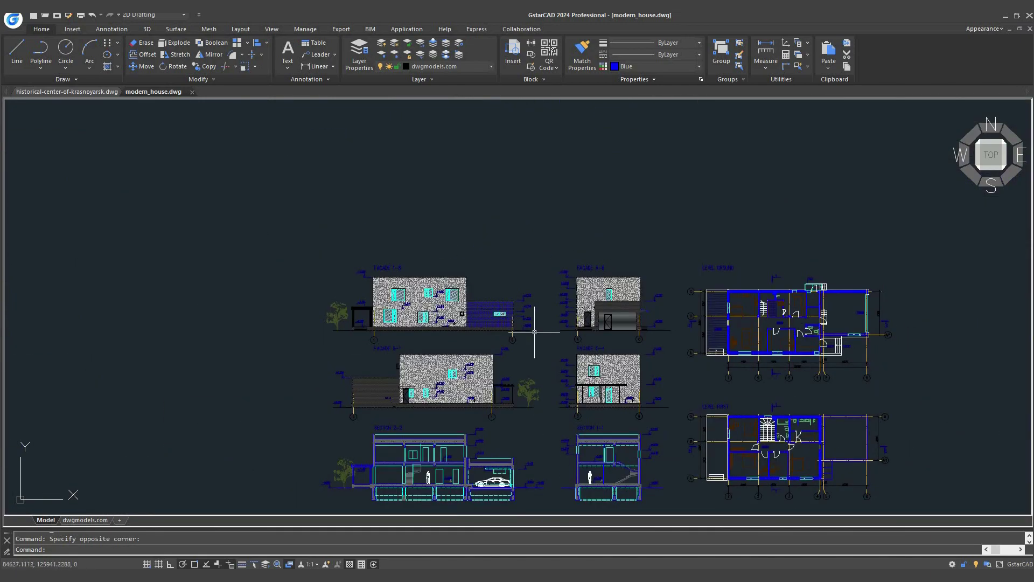